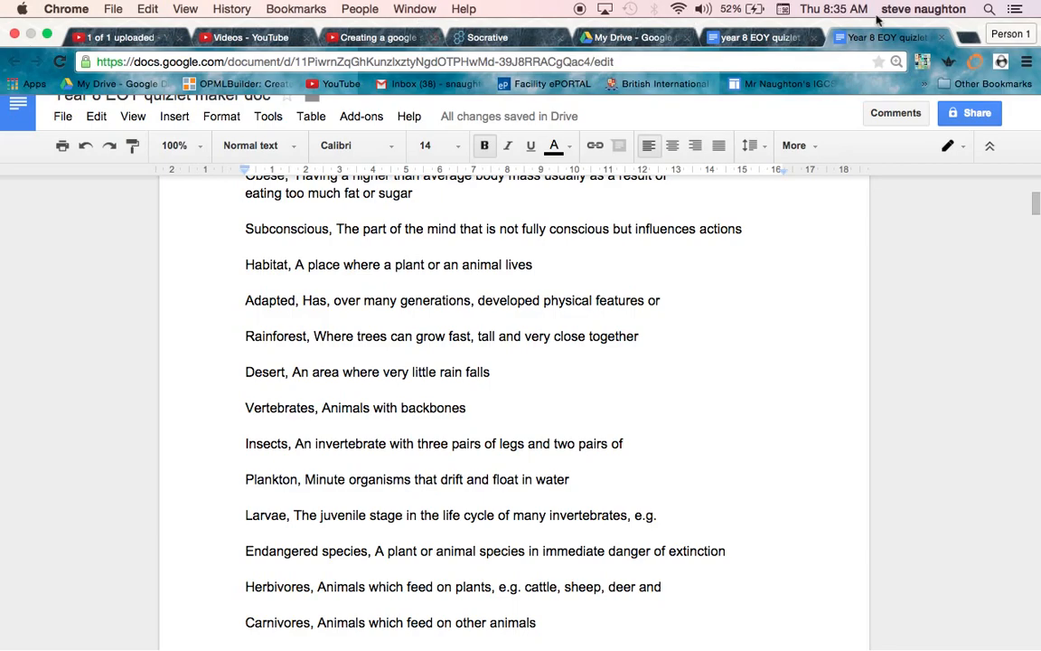
# Open the bookmarked Quizlet site in a new browser tab
pyautogui.press('super+t')
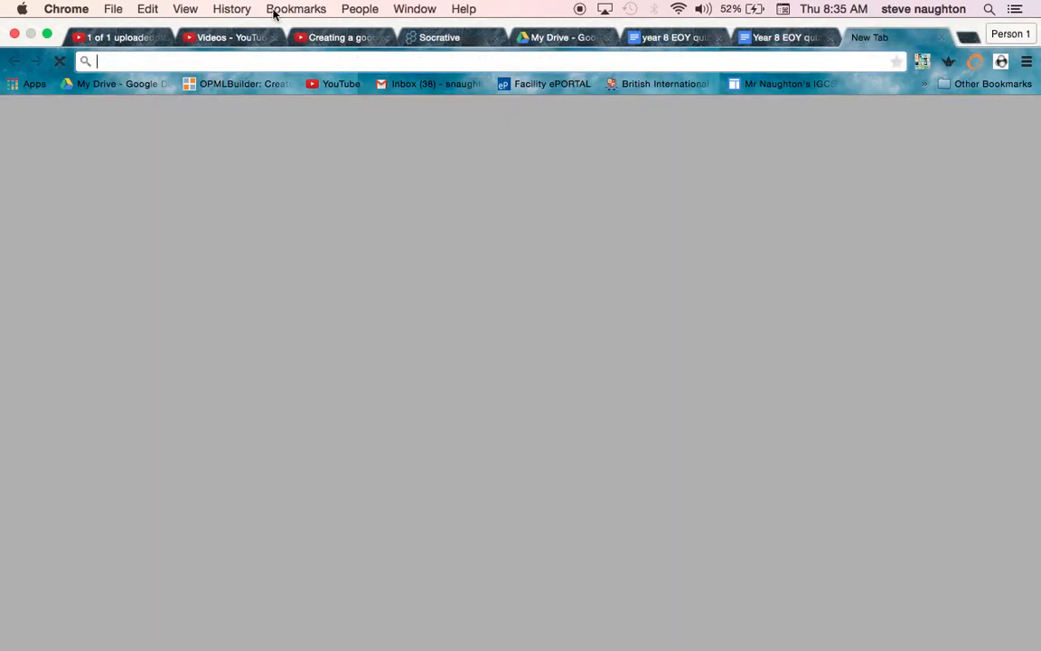
pyautogui.click(282, 9)
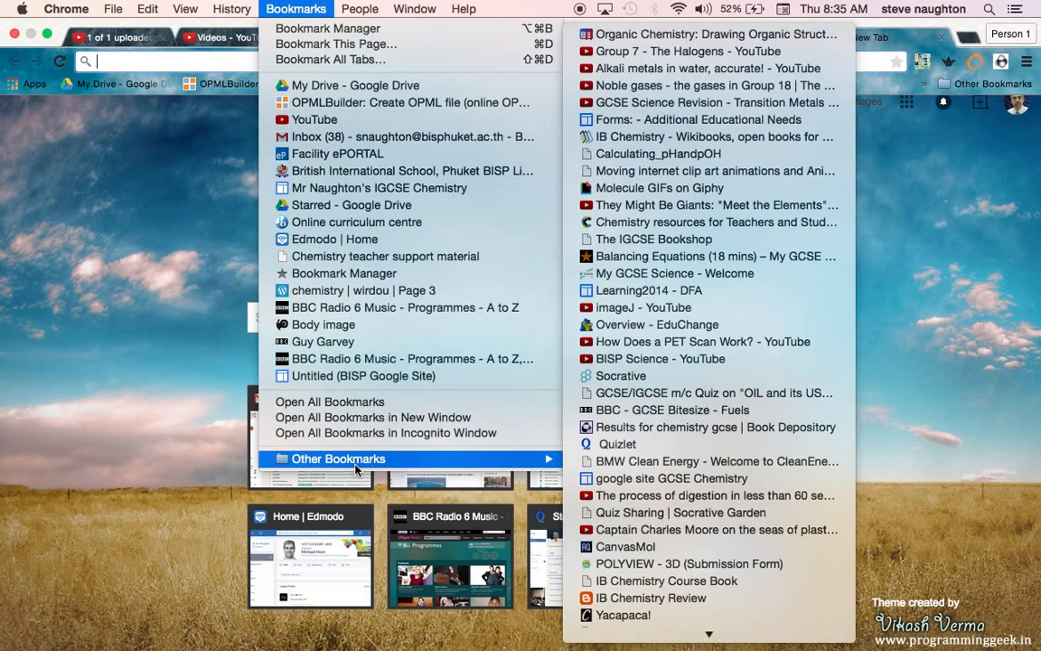
pyautogui.click(605, 445)
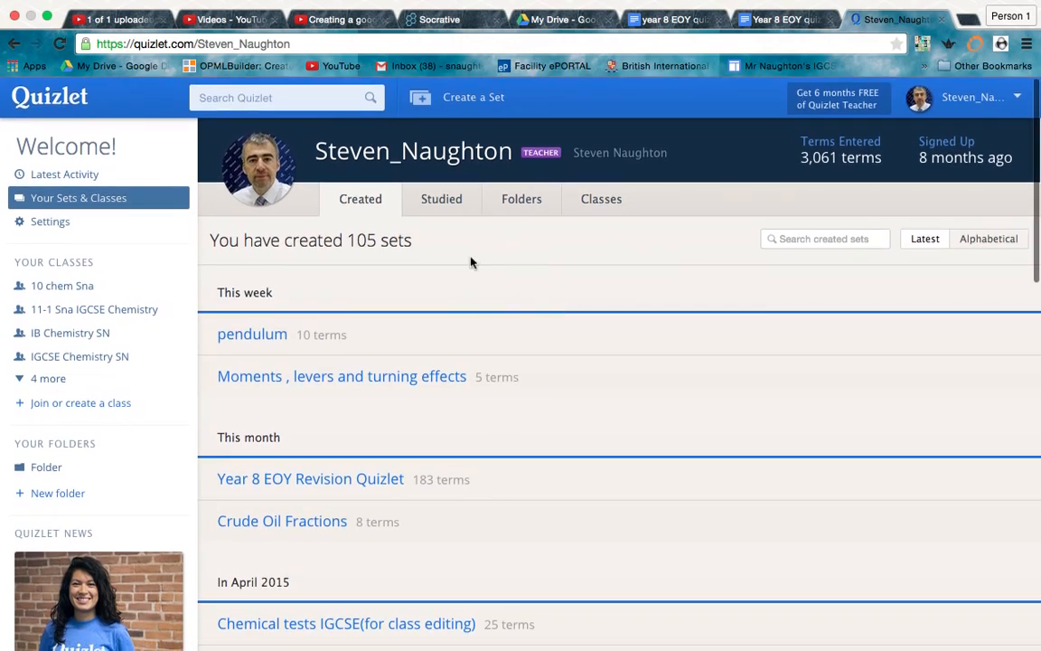
# Examine how the terms and definitions are laid out in the Year 8 EOY quizlet maker doc
pyautogui.click(783, 20)
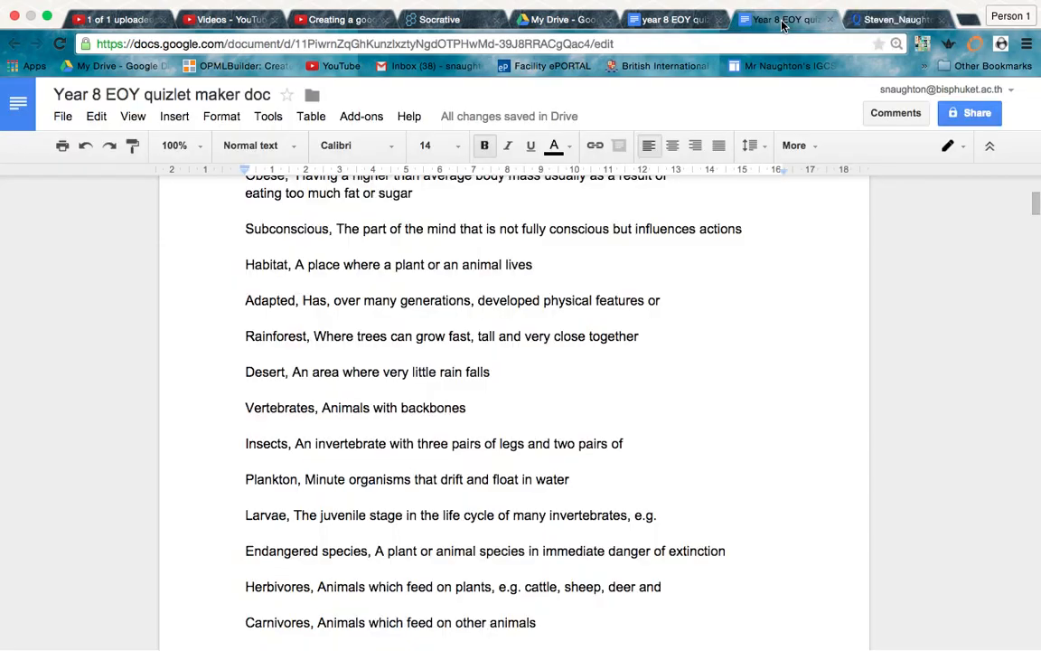
pyautogui.scroll(5, 611, 306)
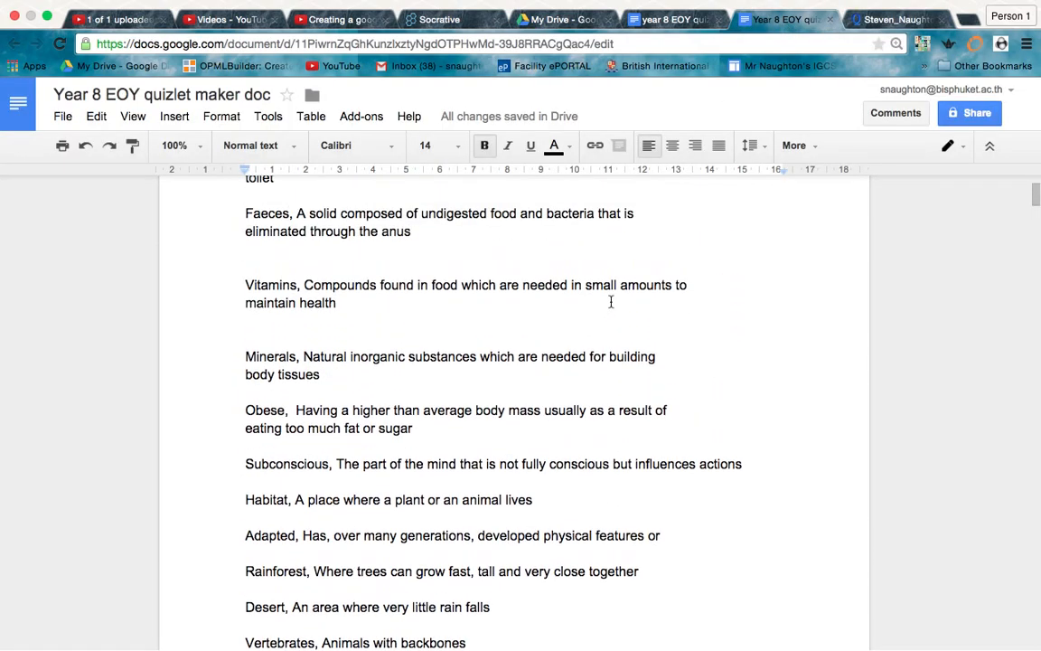
pyautogui.scroll(-1, 611, 302)
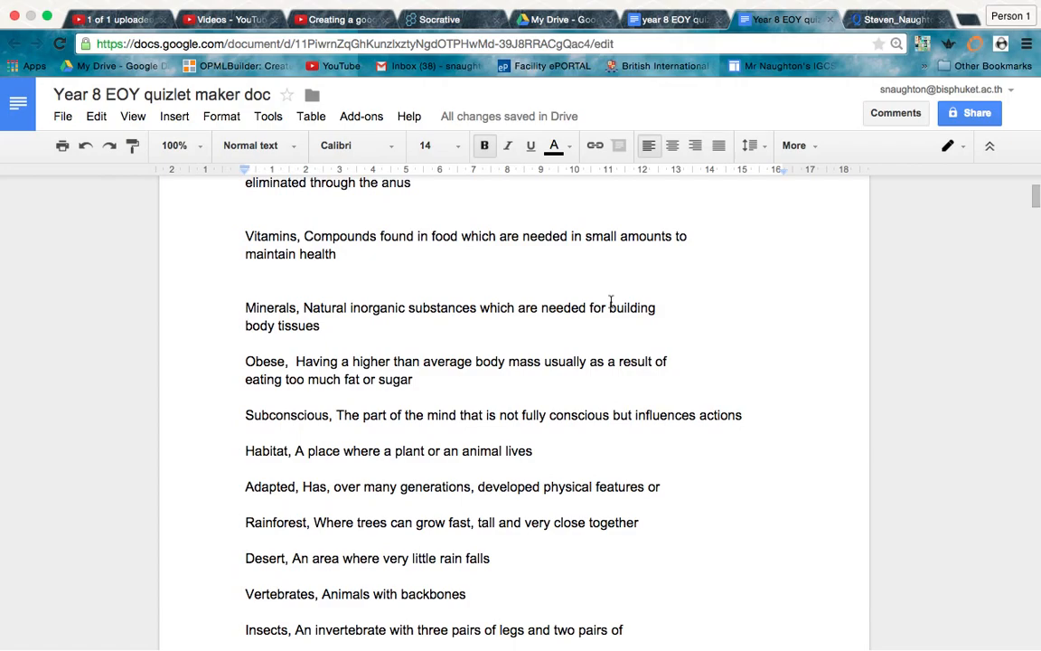
pyautogui.scroll(-2, 594, 306)
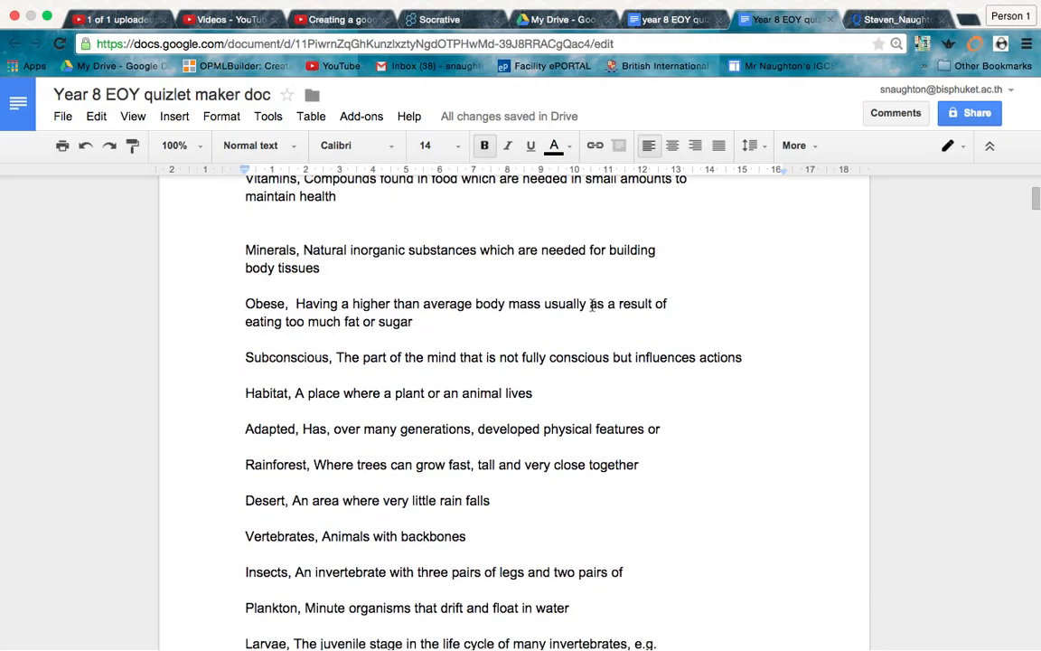
pyautogui.scroll(-5, 592, 305)
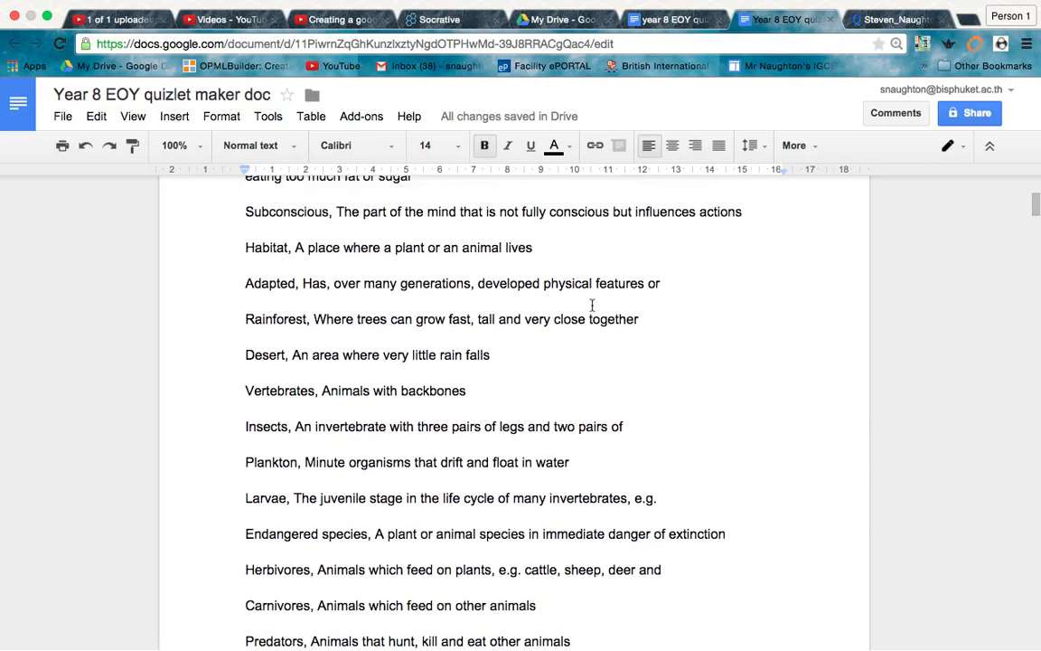
pyautogui.scroll(3, 591, 305)
pyautogui.scroll(5, 592, 305)
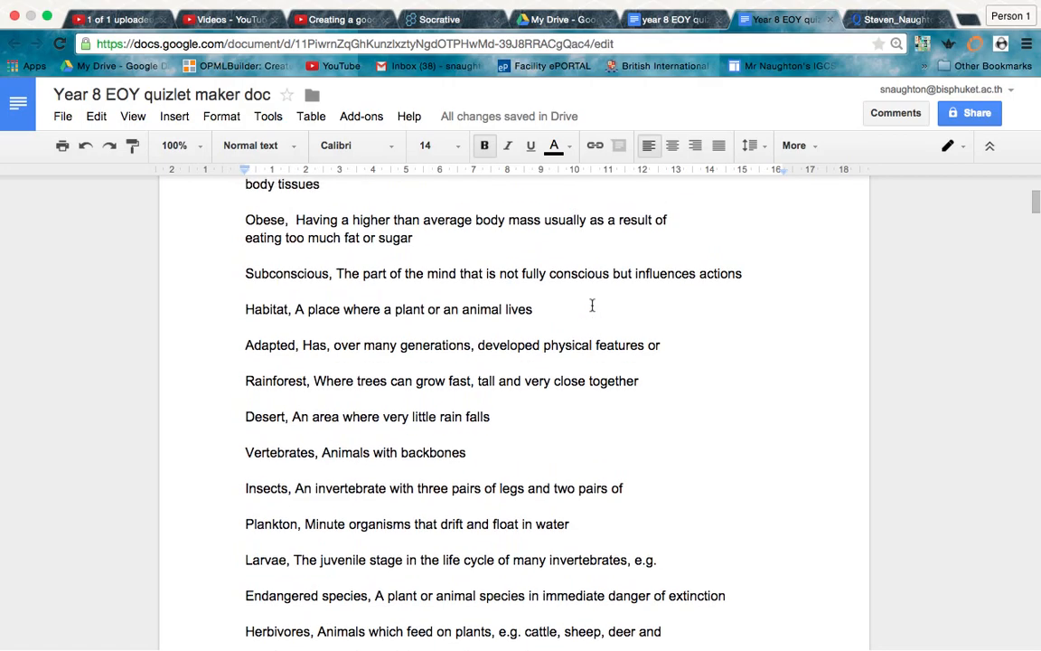
pyautogui.scroll(1, 591, 305)
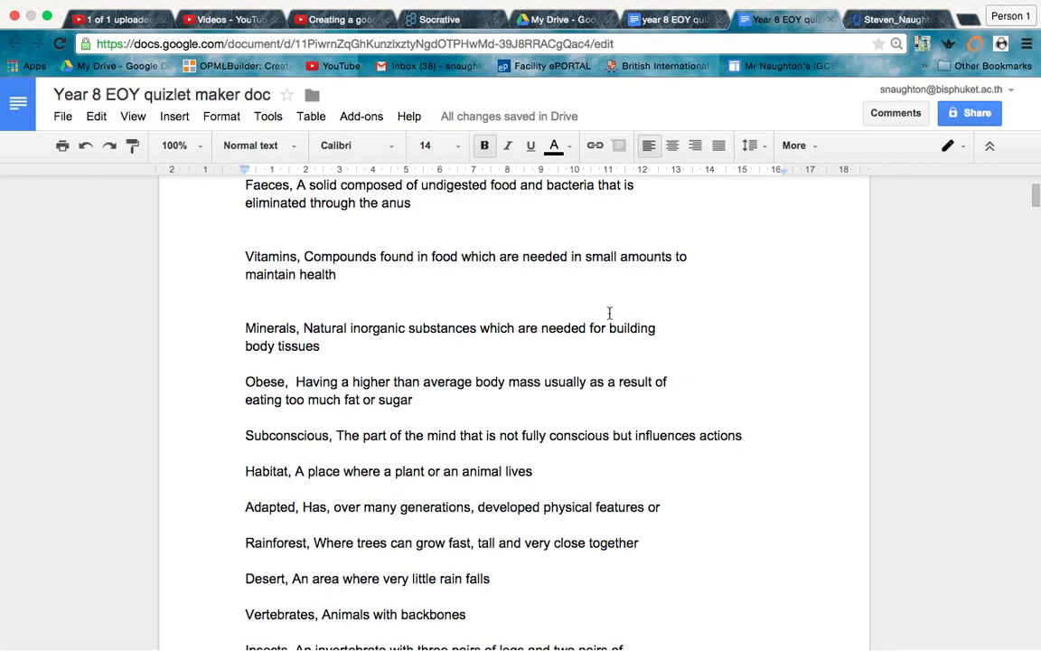
pyautogui.scroll(3, 553, 298)
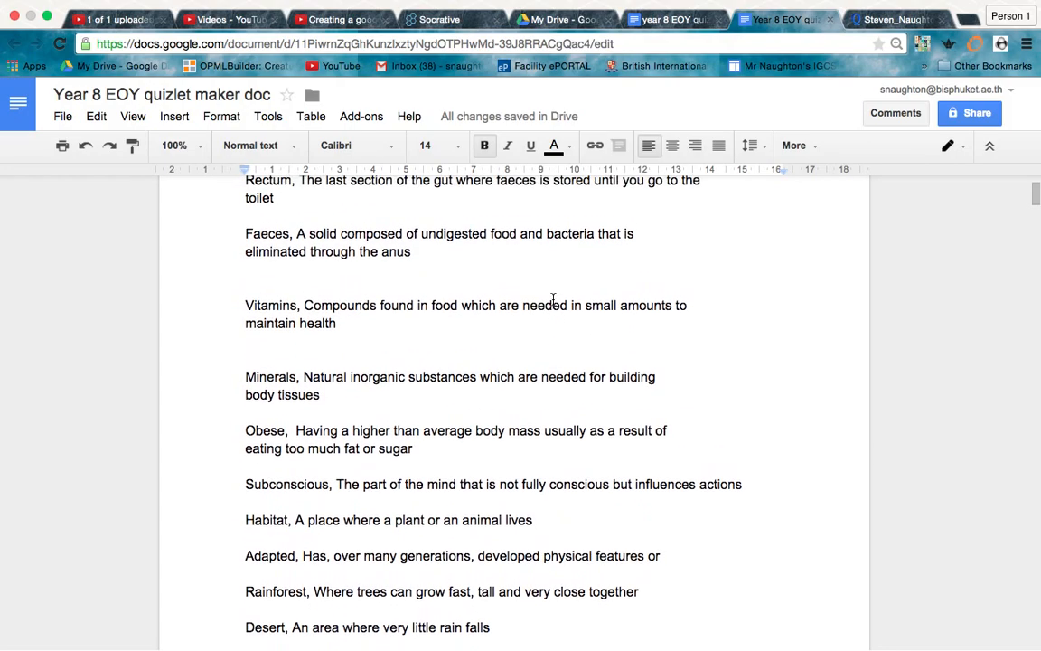
pyautogui.scroll(-4, 553, 300)
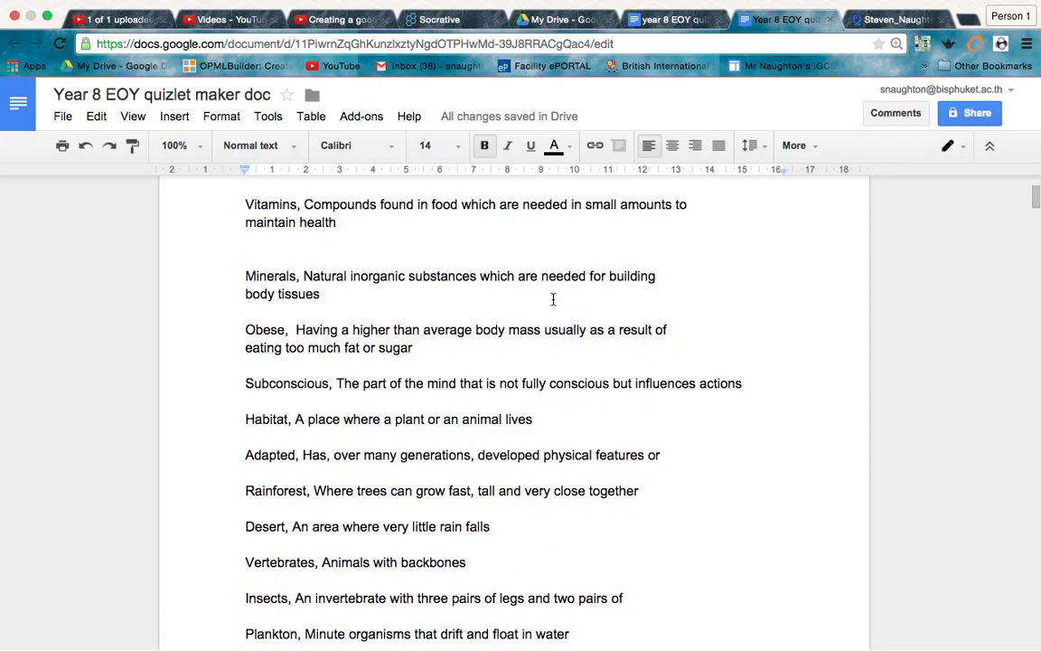
pyautogui.scroll(-3, 553, 299)
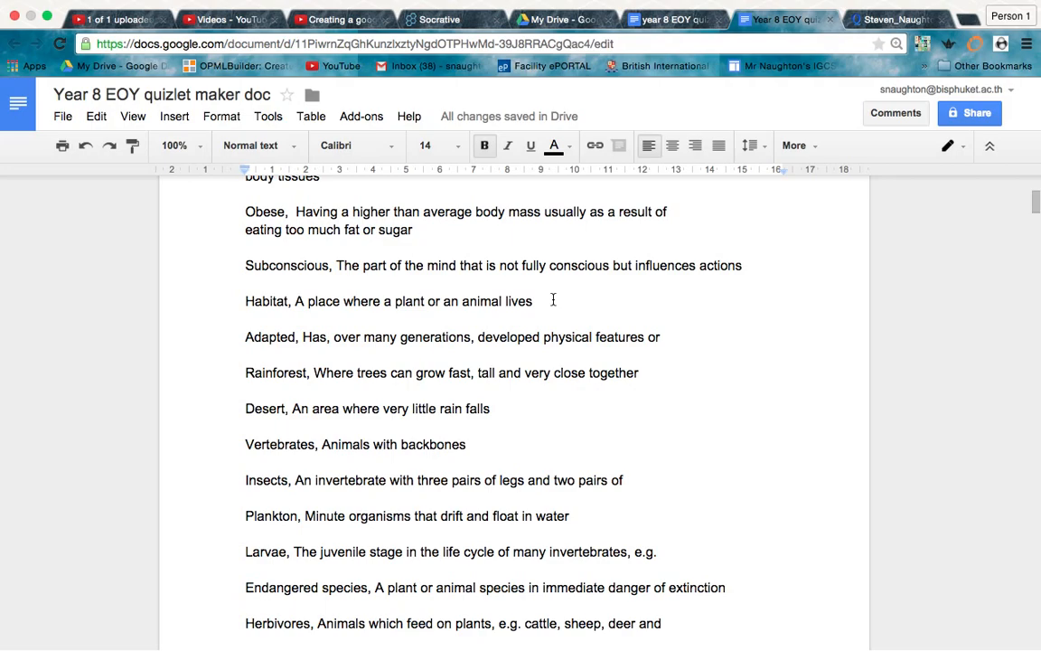
pyautogui.scroll(1, 434, 276)
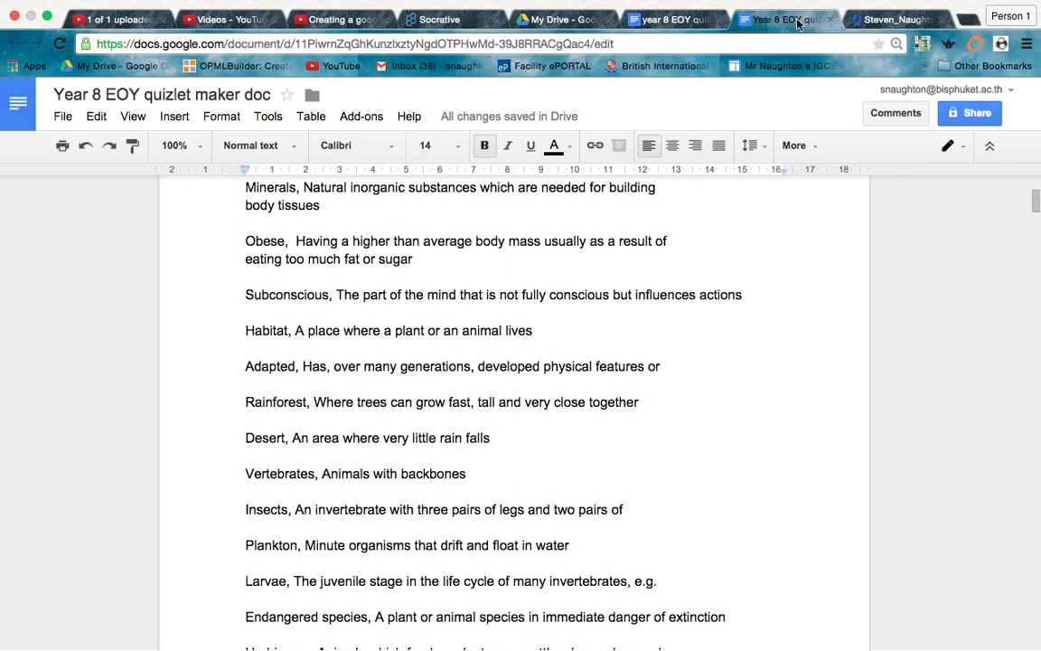
# Start a new study set in Quizlet and title it "EOY Revision Quizlet"
pyautogui.click(869, 20)
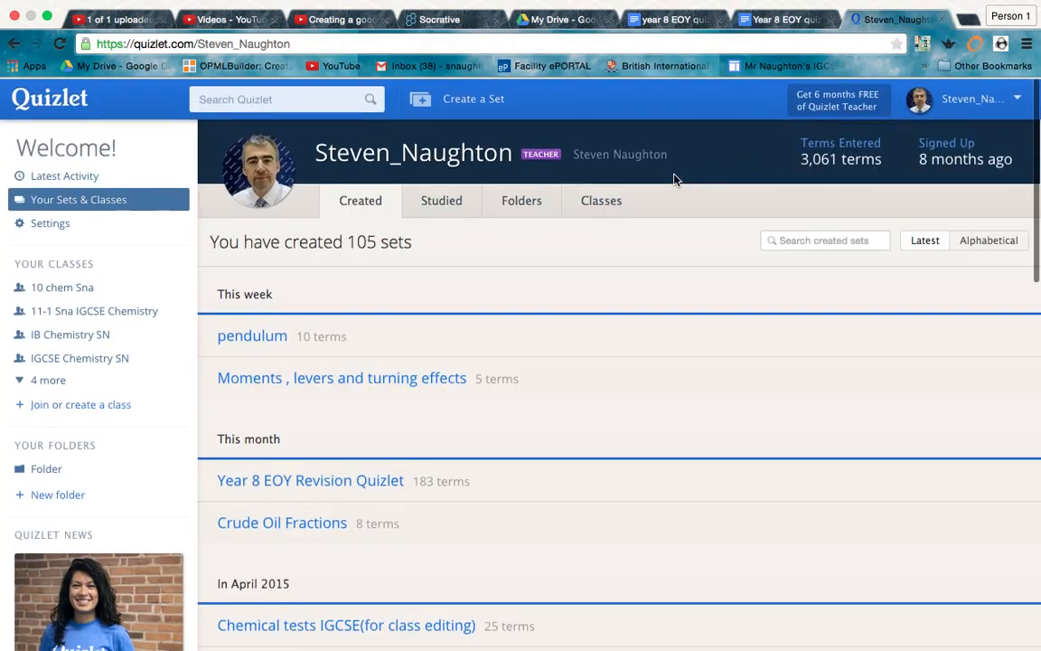
pyautogui.click(491, 102)
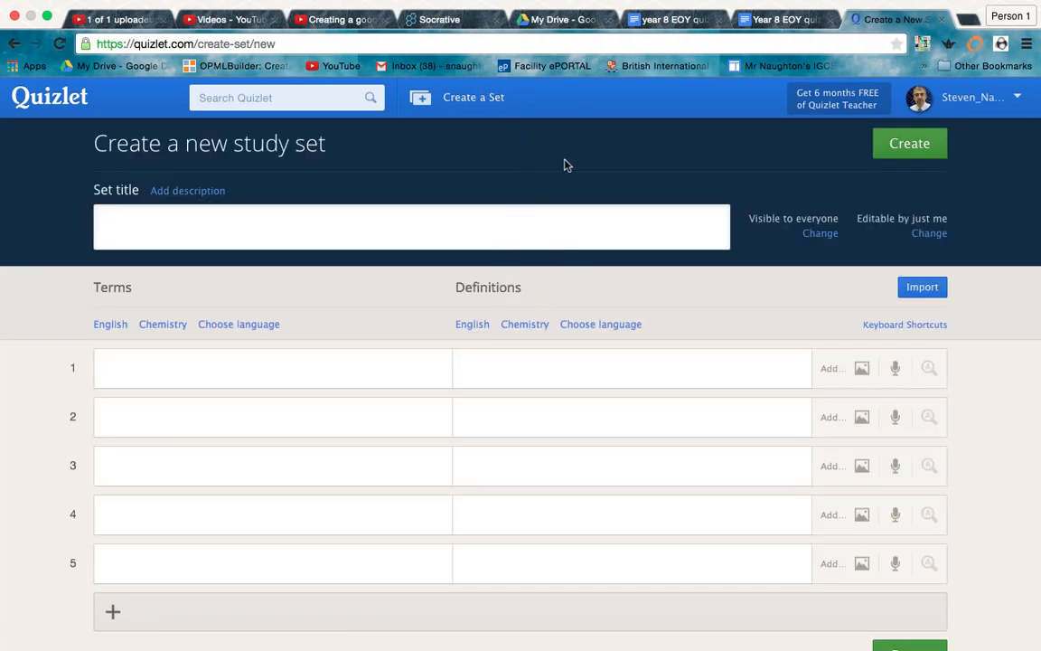
pyautogui.write('EOY revision Quizlet')
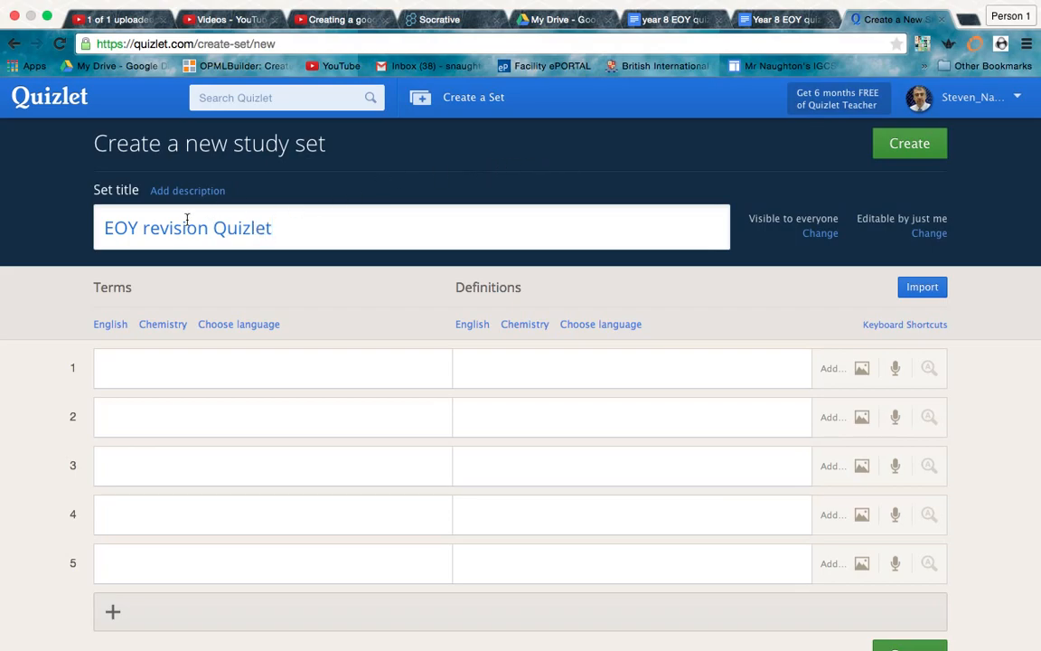
pyautogui.click(149, 233)
pyautogui.press('BackSpace')
pyautogui.write('R')
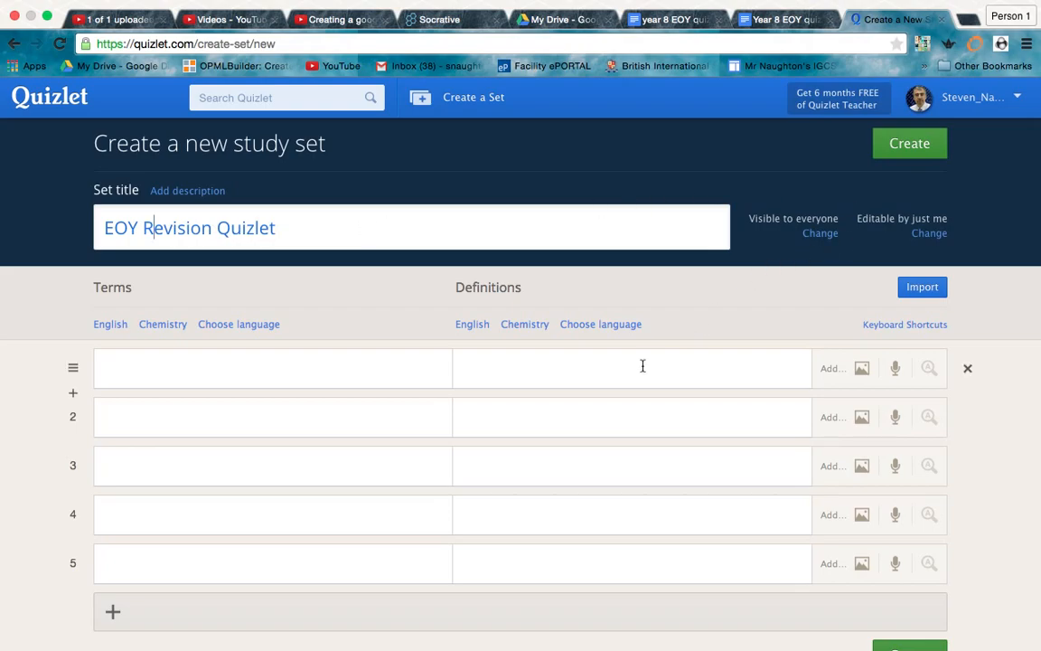
# Open the set's data import, then select the entries from Heart attack through Capillaries in the year 8 EOY quizlet maker document for copying
pyautogui.click(922, 287)
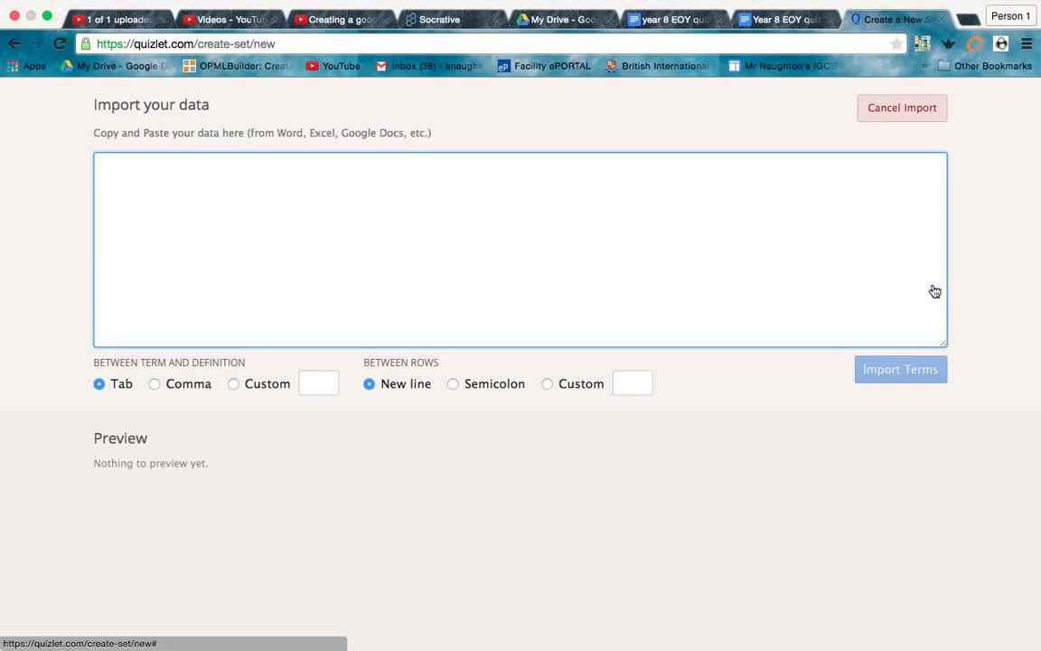
pyautogui.click(670, 22)
pyautogui.scroll(20, 550, 202)
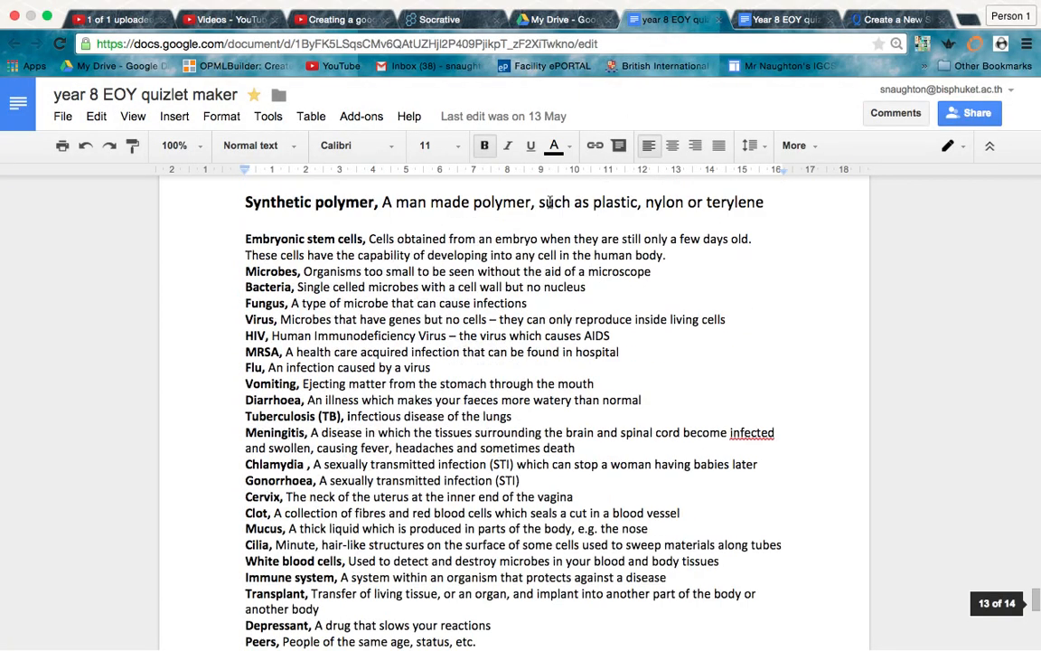
pyautogui.scroll(20, 550, 202)
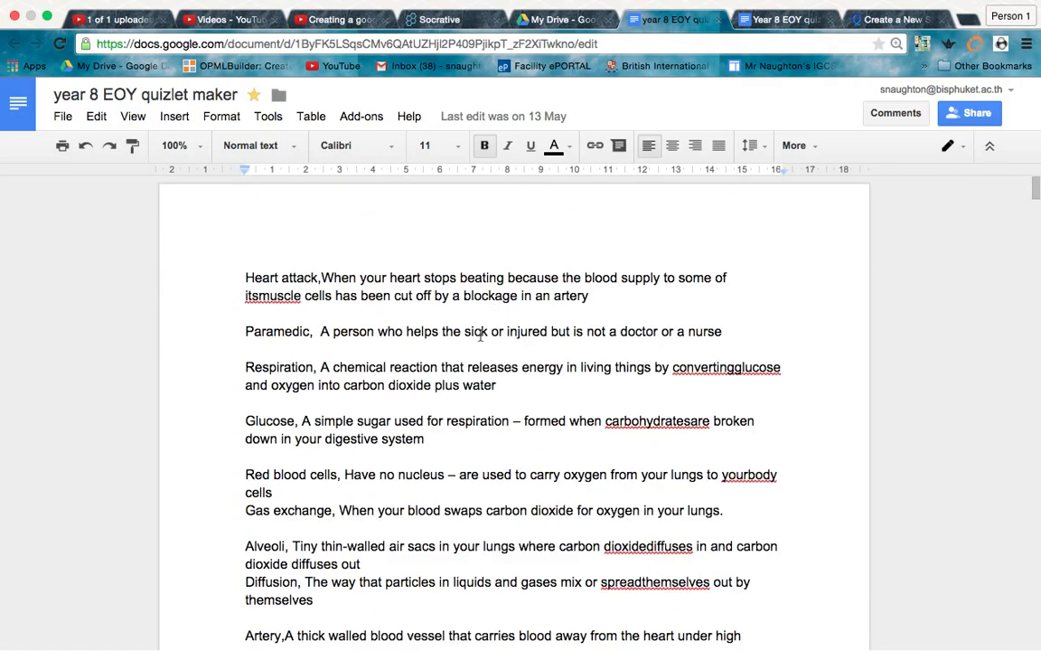
pyautogui.scroll(-3, 479, 335)
pyautogui.scroll(3, 480, 335)
pyautogui.scroll(-6, 480, 336)
pyautogui.scroll(6, 479, 335)
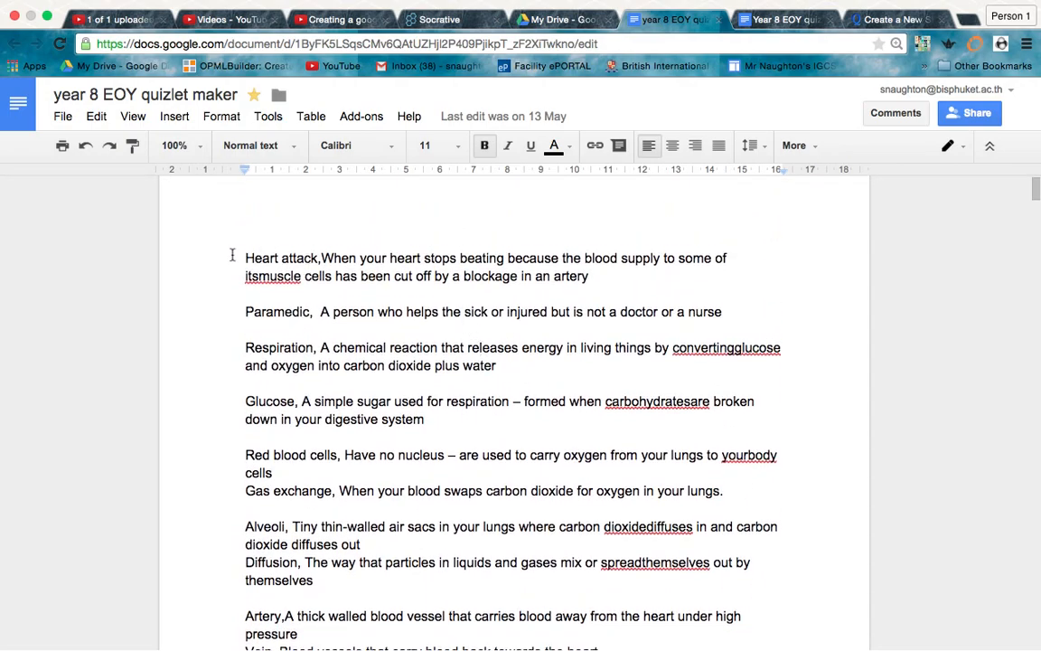
pyautogui.moveTo(241, 258); pyautogui.dragTo(524, 485)
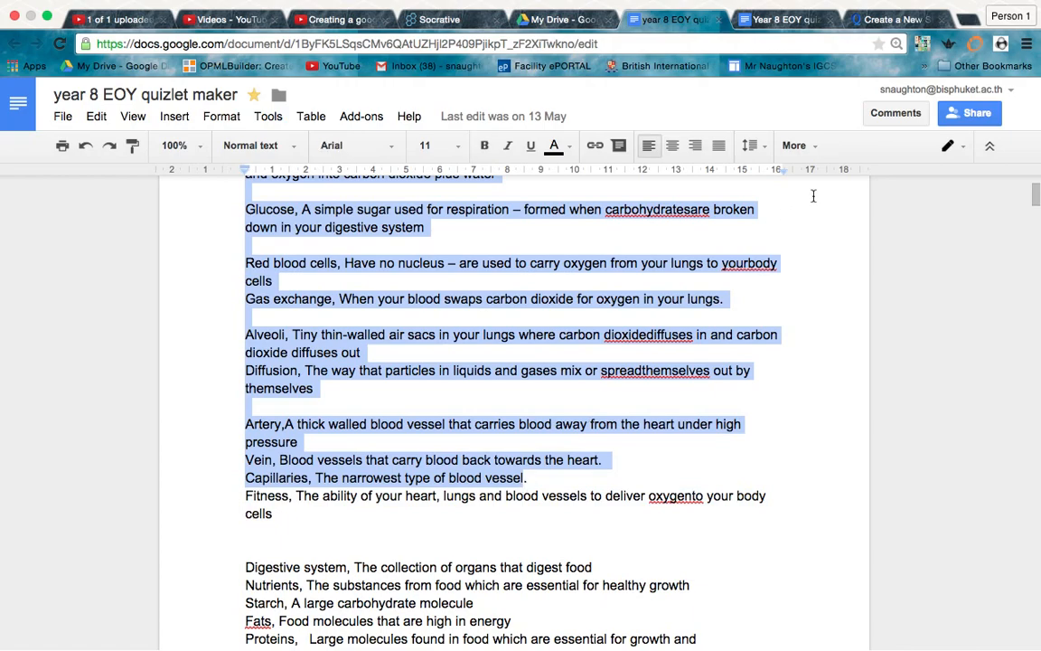
# Paste the copied entries into Quizlet's import data and set Comma as the separator between term and definition
pyautogui.click(888, 19)
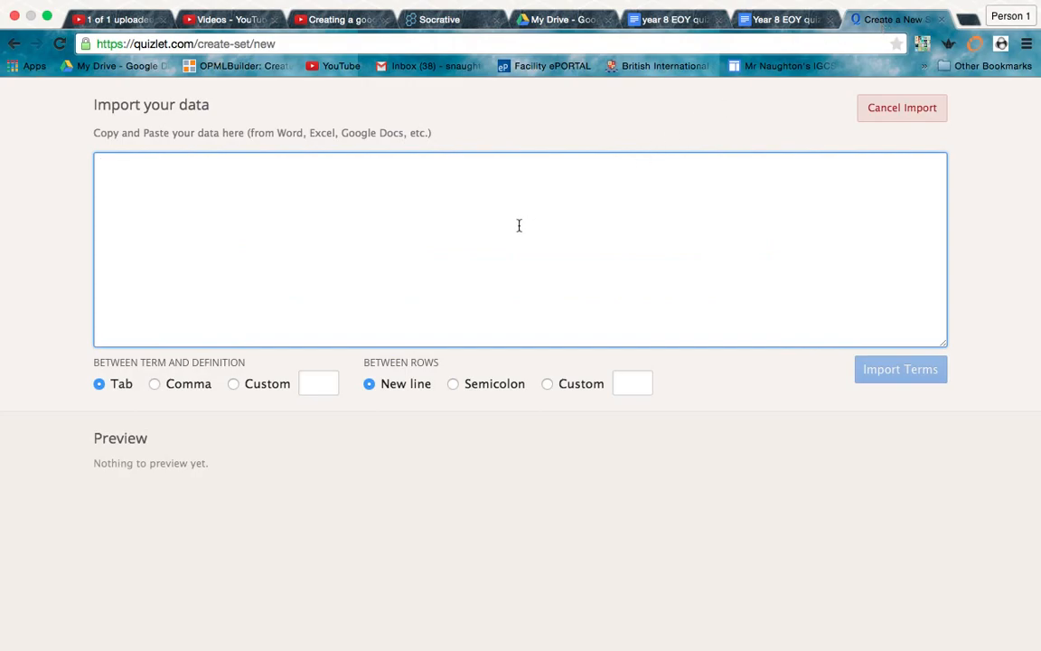
pyautogui.press('super+v')
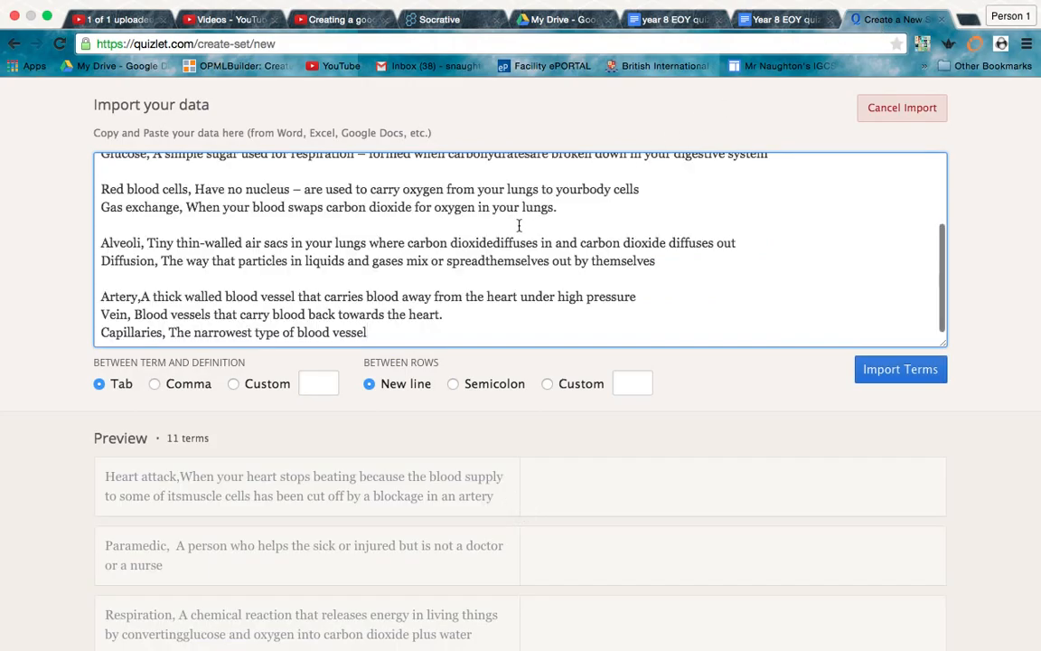
pyautogui.scroll(3, 548, 271)
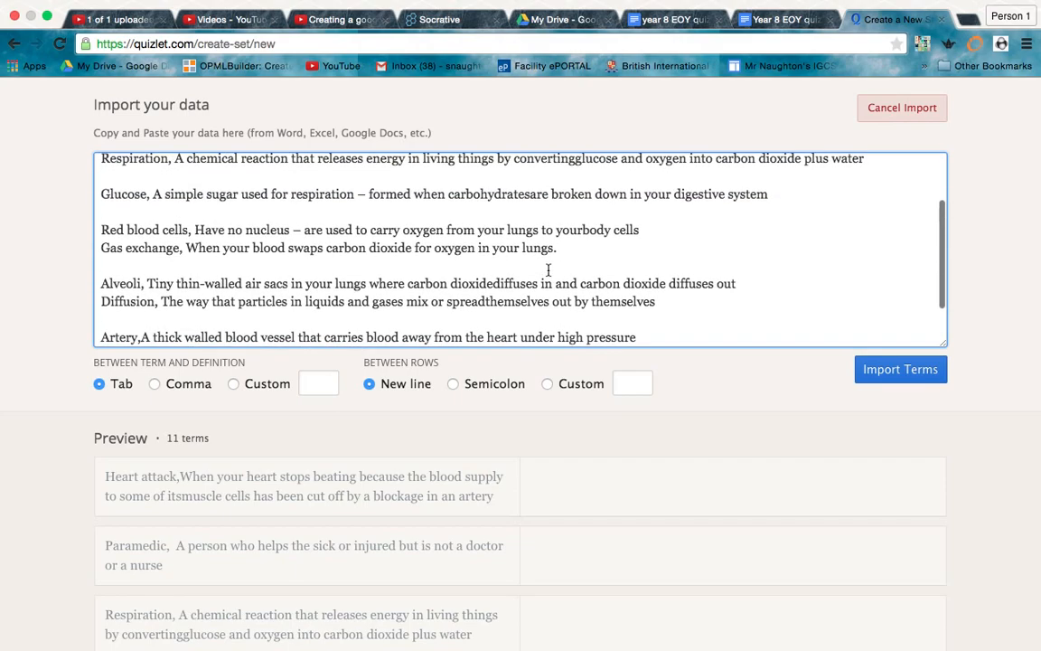
pyautogui.scroll(3, 491, 238)
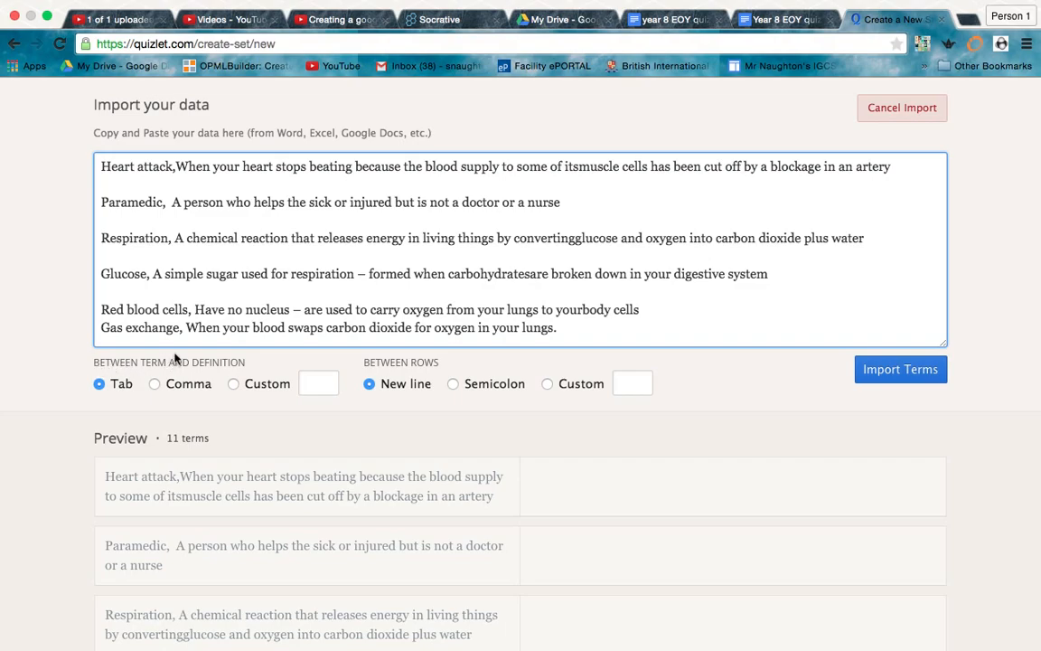
pyautogui.click(156, 387)
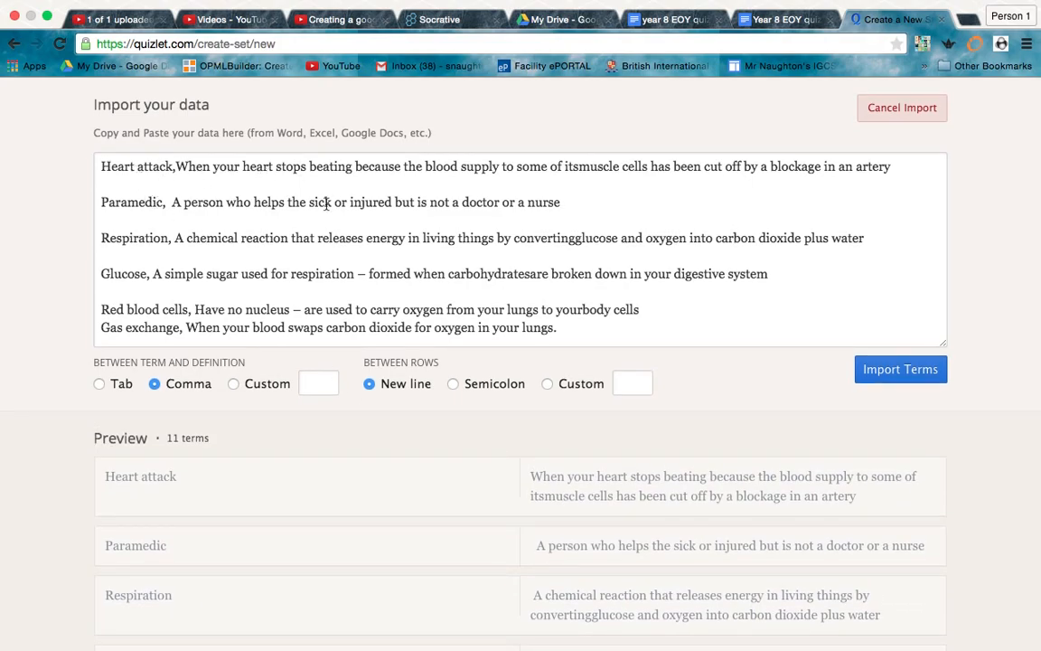
# Check the preview of the separated terms and definitions, and import them into the study set
pyautogui.scroll(-1, 325, 225)
pyautogui.scroll(-10, 407, 535)
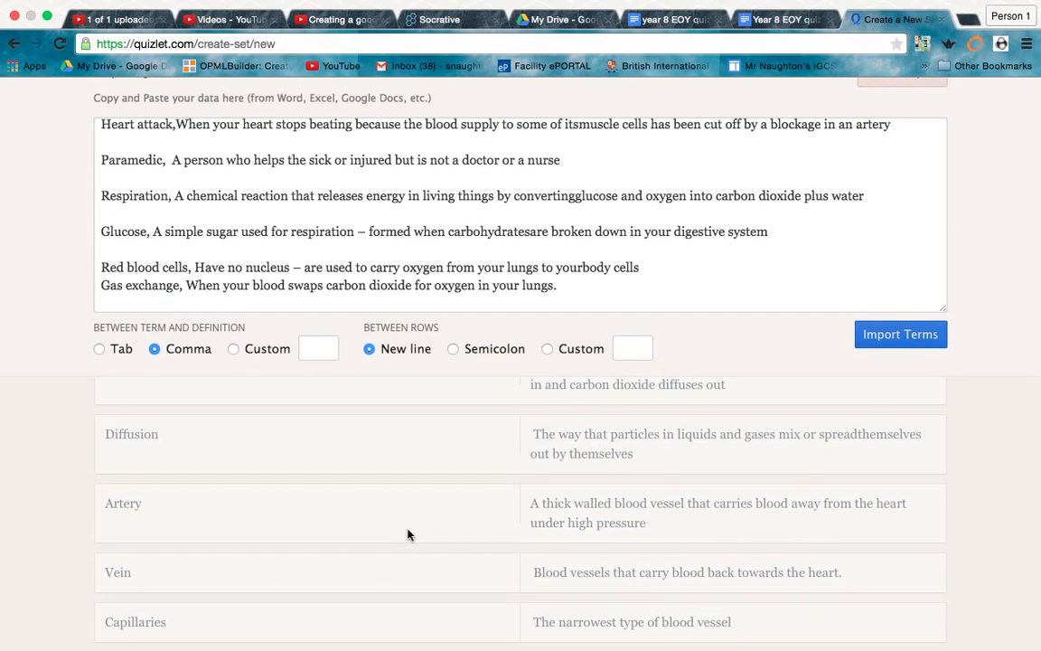
pyautogui.scroll(2, 424, 513)
pyautogui.scroll(5, 425, 514)
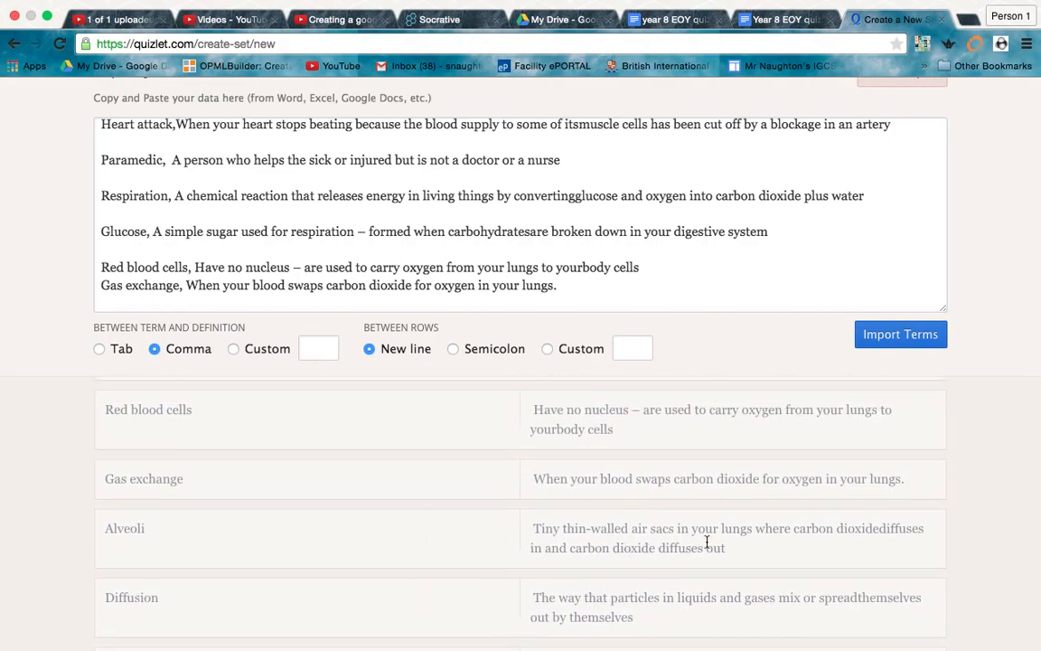
pyautogui.scroll(8, 562, 542)
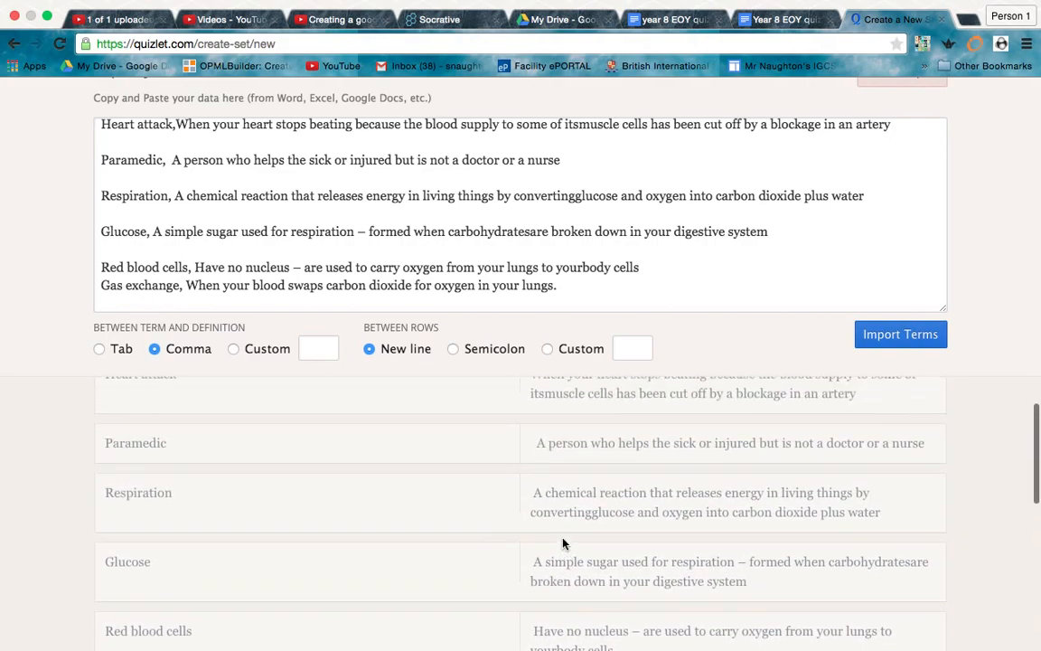
pyautogui.scroll(2, 562, 539)
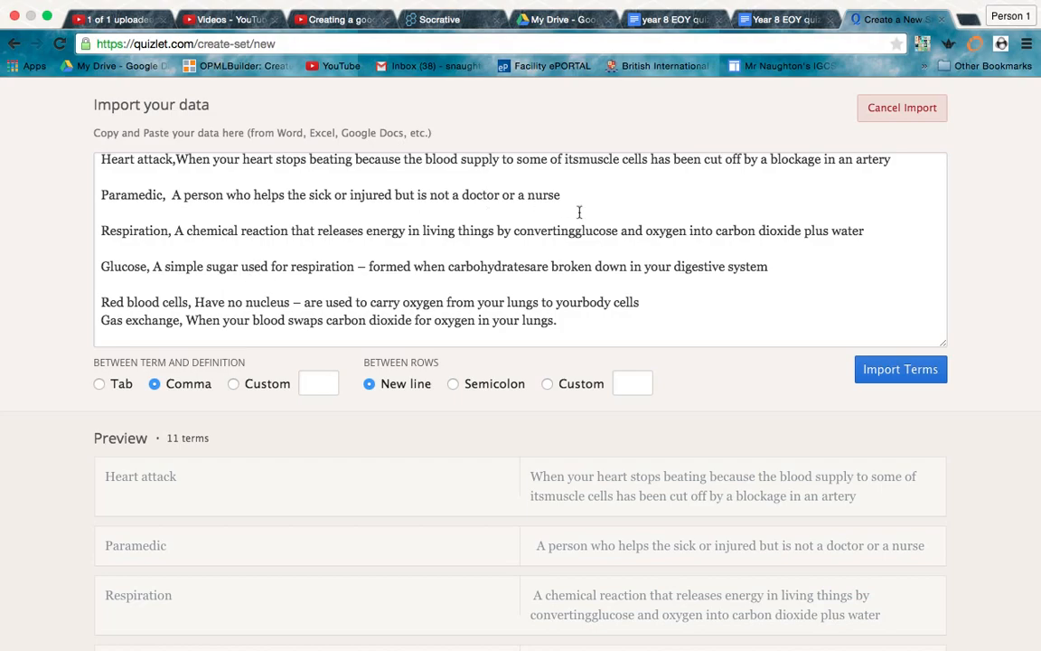
pyautogui.click(898, 378)
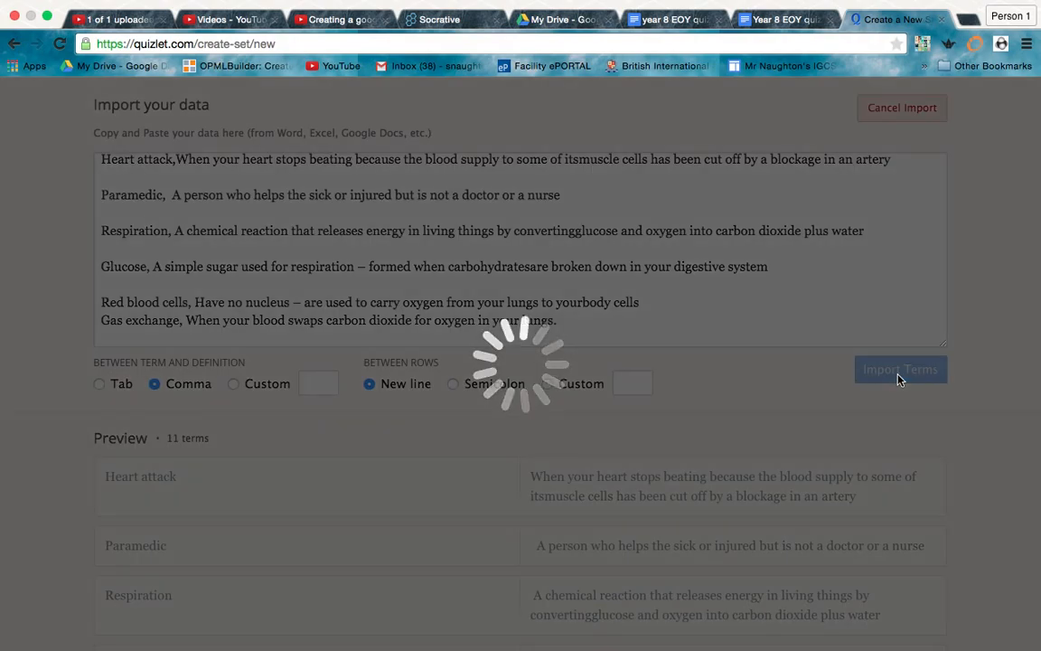
pyautogui.scroll(10, 708, 229)
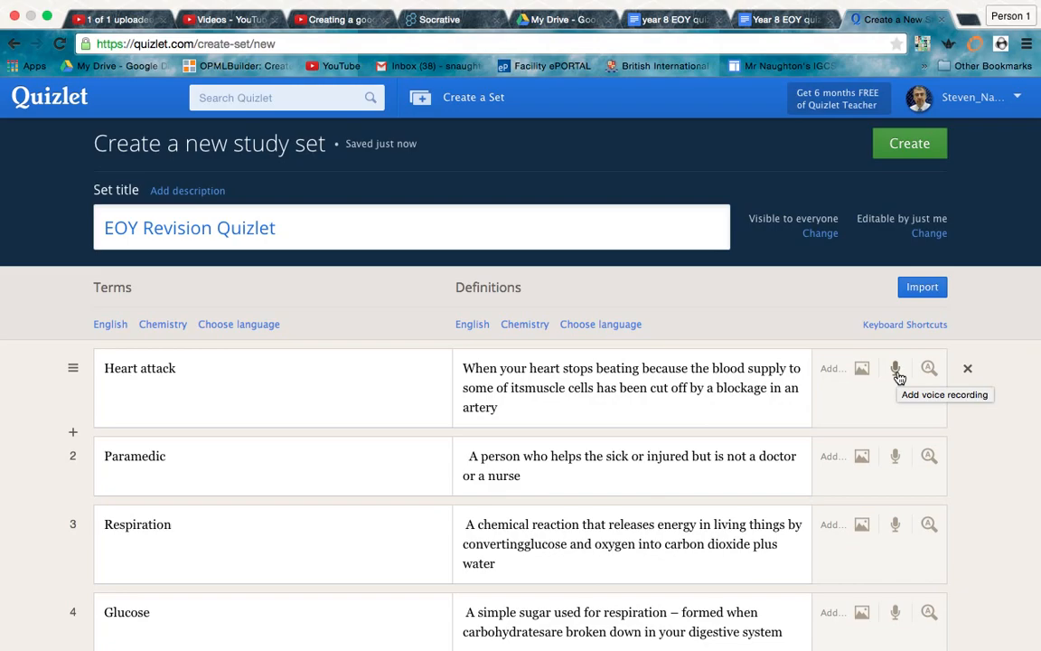
# Set Chemistry as the language for both the terms and the definitions, and create the study set
pyautogui.click(914, 155)
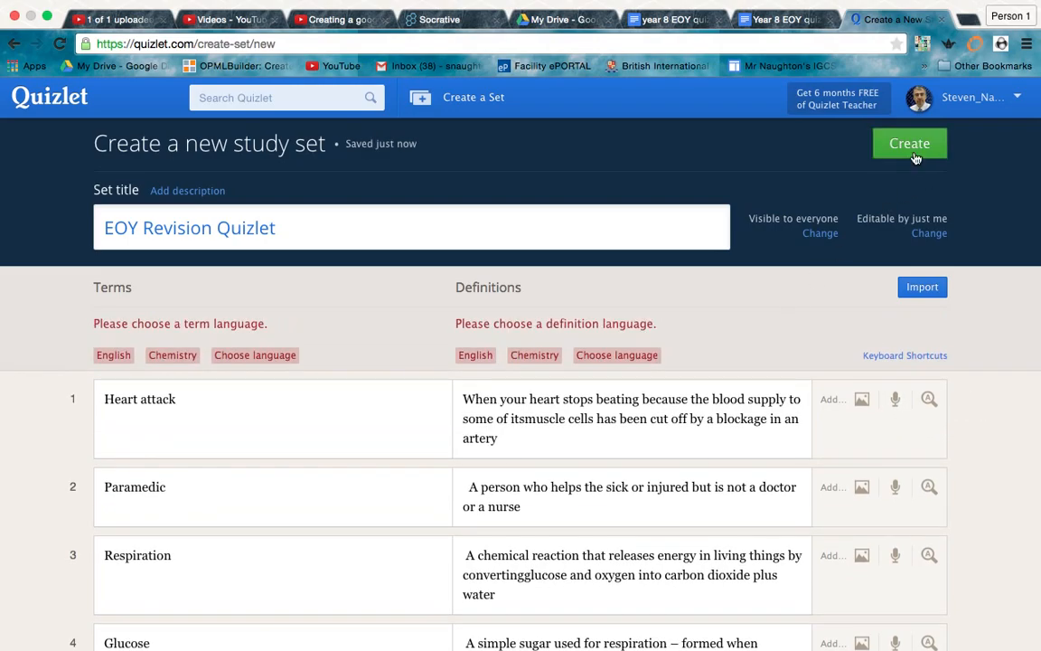
pyautogui.click(180, 356)
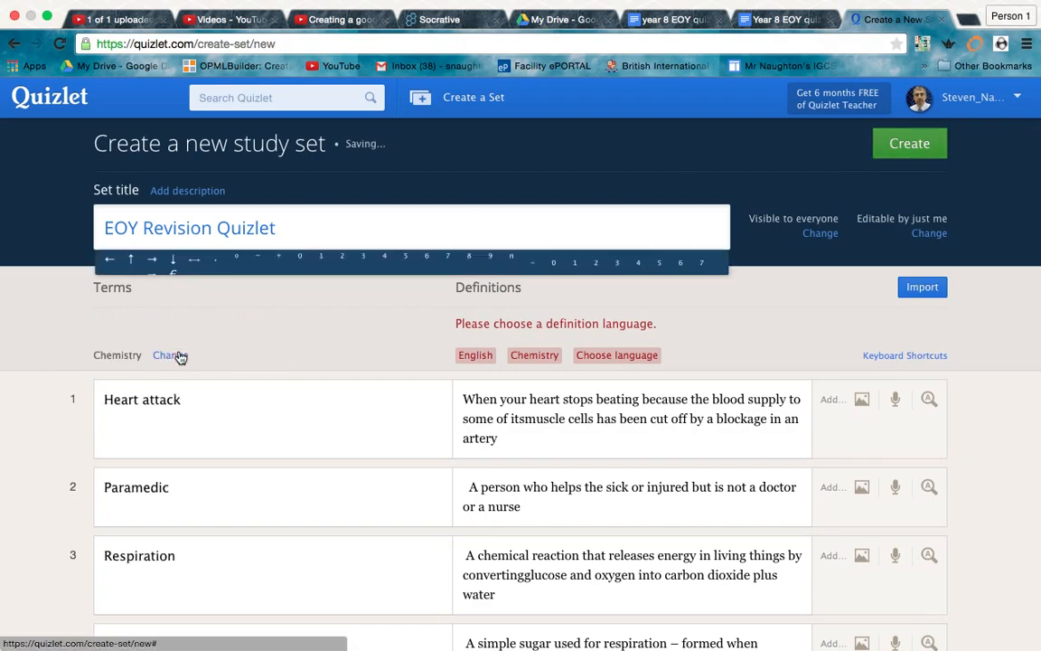
pyautogui.click(533, 356)
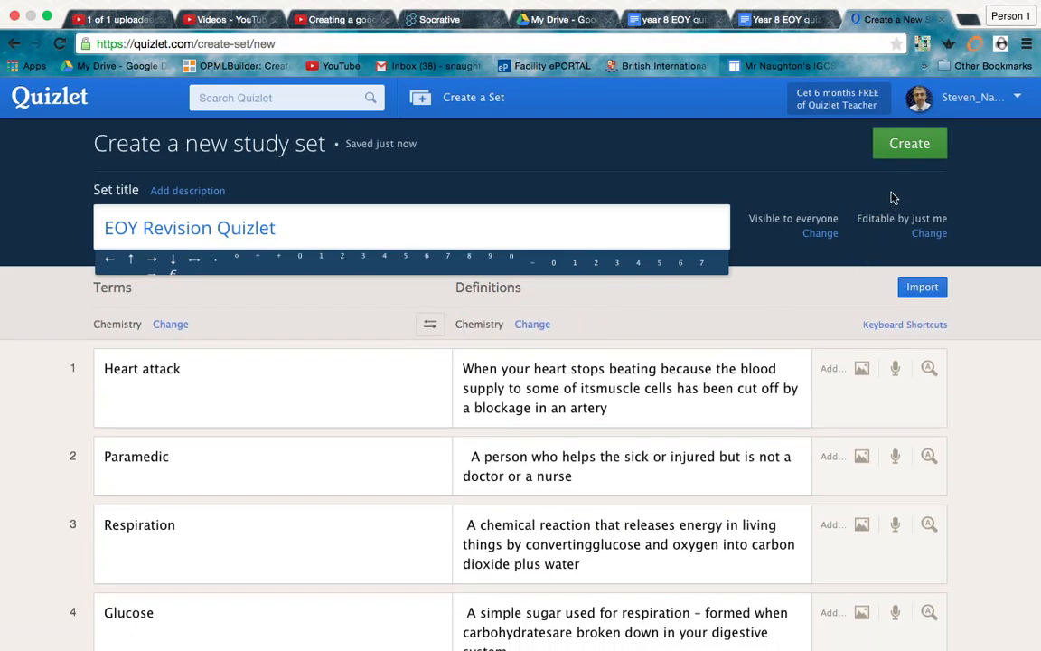
pyautogui.click(916, 149)
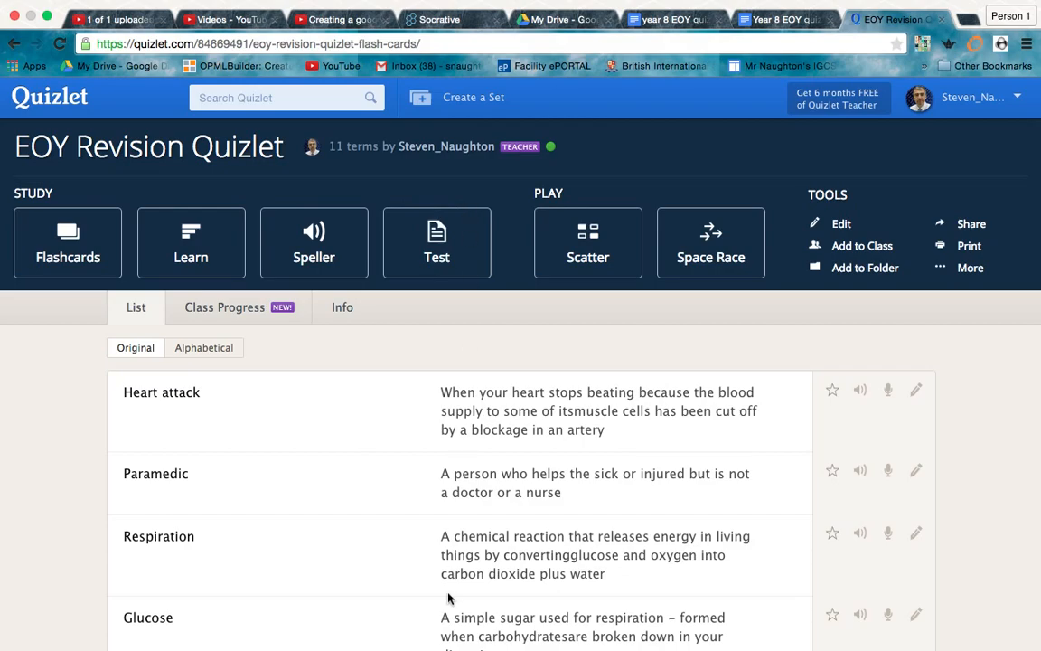
# Look over the terms in the created EOY Revision Quizlet set and add the set to the year 8 Sna class
pyautogui.scroll(-3, 449, 599)
pyautogui.scroll(-6, 449, 599)
pyautogui.scroll(3, 449, 599)
pyautogui.scroll(5, 449, 599)
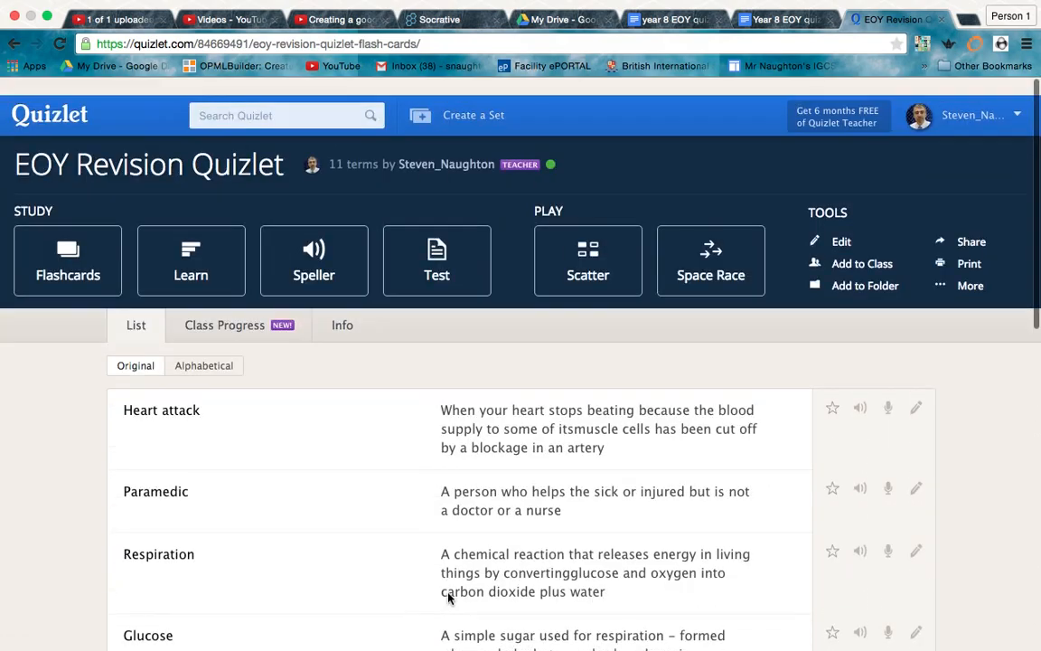
pyautogui.click(862, 247)
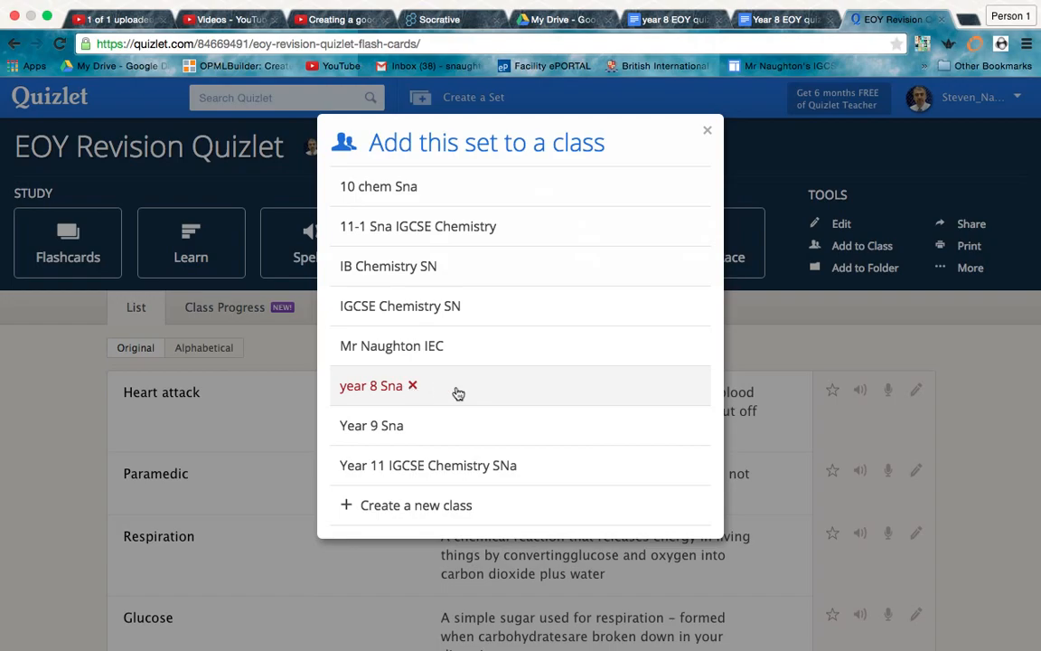
pyautogui.click(708, 133)
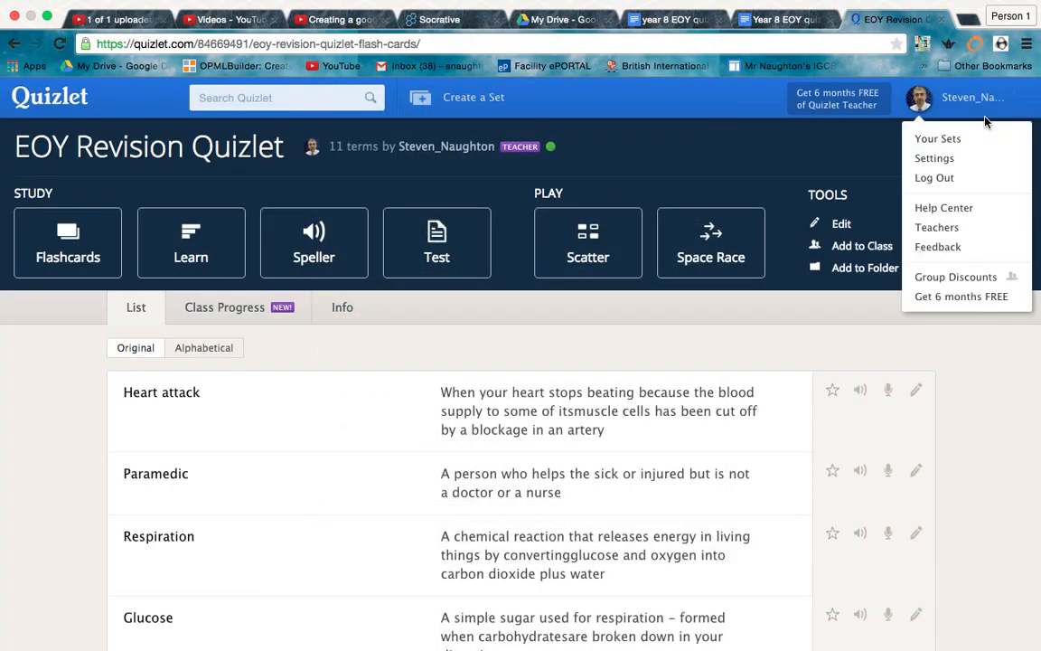
# Open the year 8 Sna class from the teacher's profile page and check its list of class sets
pyautogui.click(957, 101)
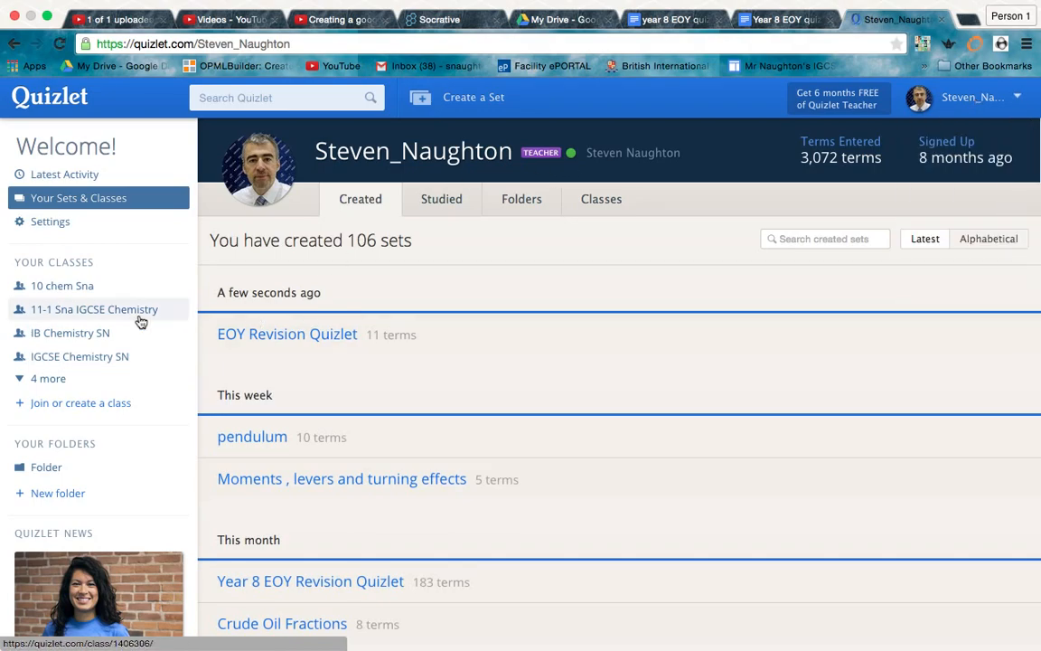
pyautogui.click(66, 400)
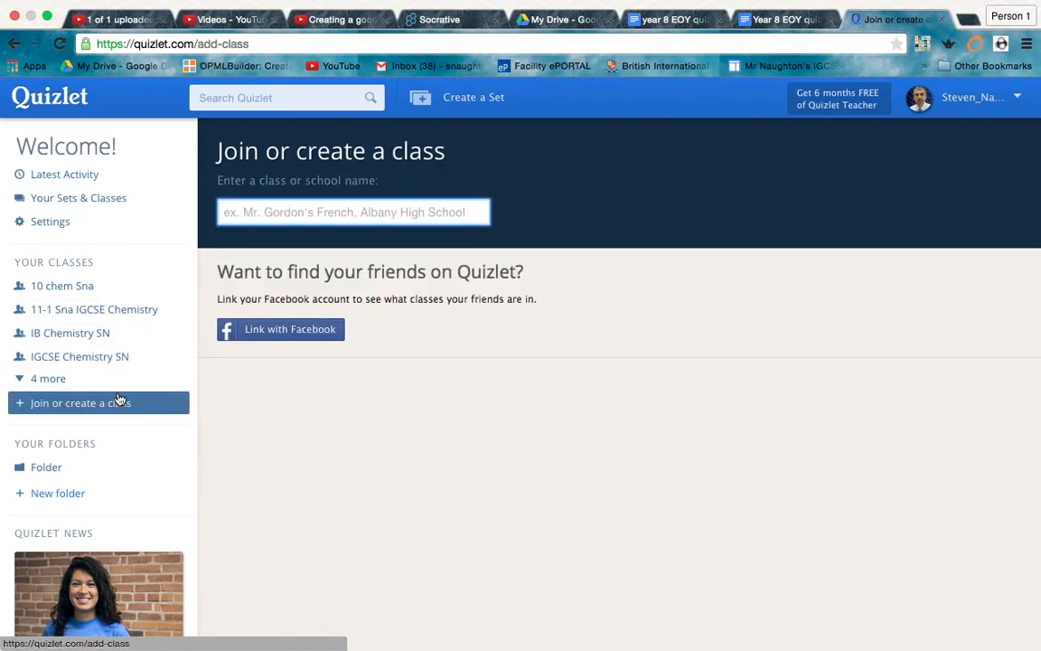
pyautogui.click(86, 379)
pyautogui.click(86, 403)
pyautogui.scroll(-2, 465, 409)
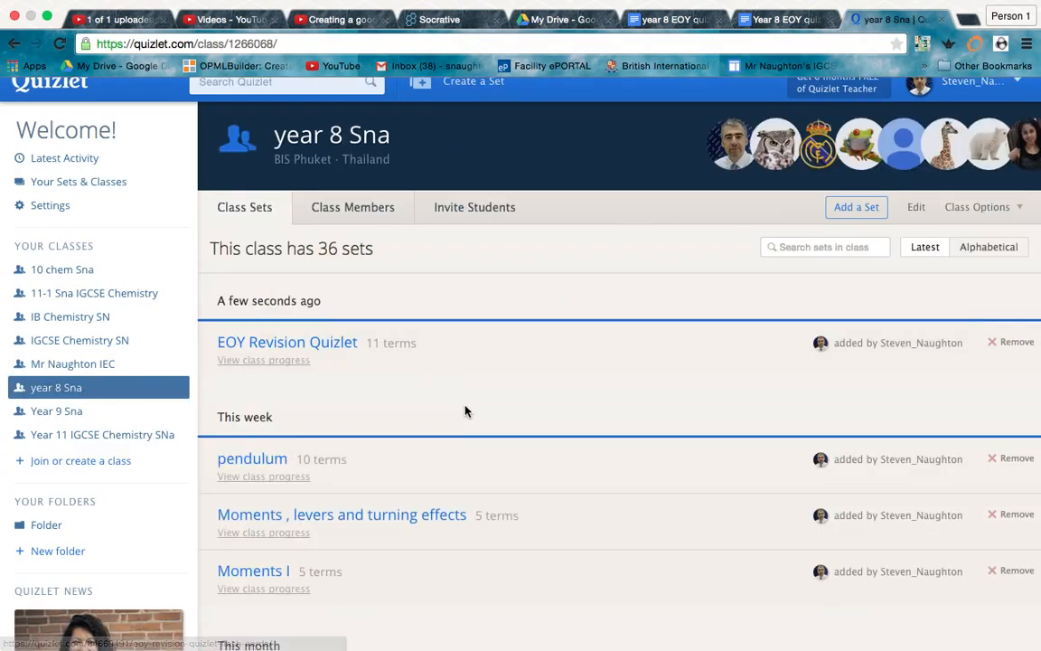
# Open the class's Moments , levers and turning effects set and examine its scores, class progress by term and student study activity
pyautogui.click(457, 468)
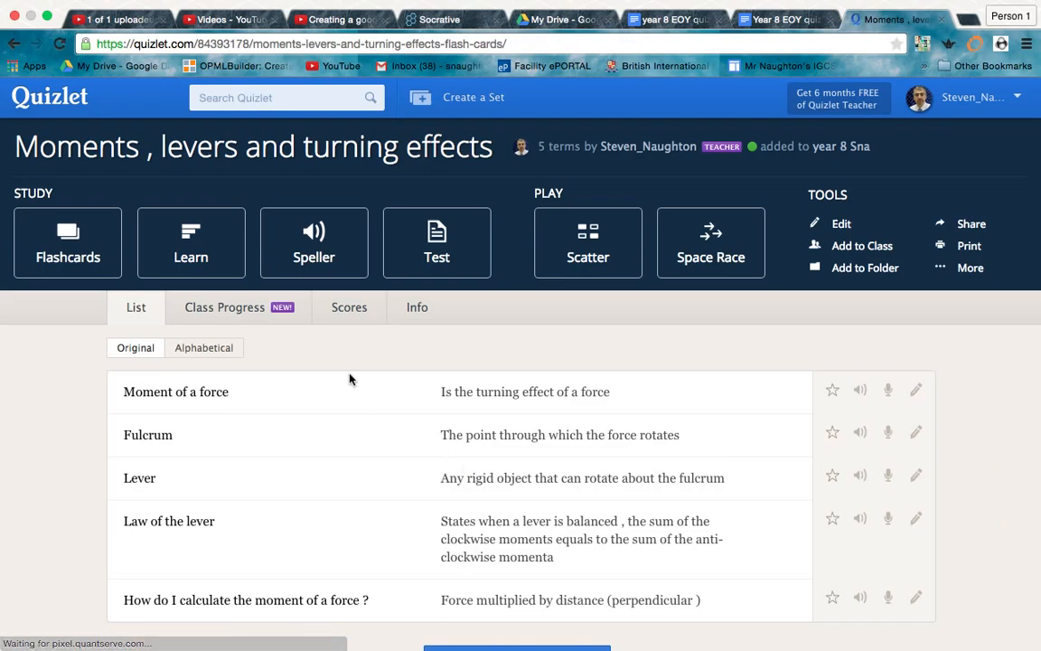
pyautogui.click(343, 316)
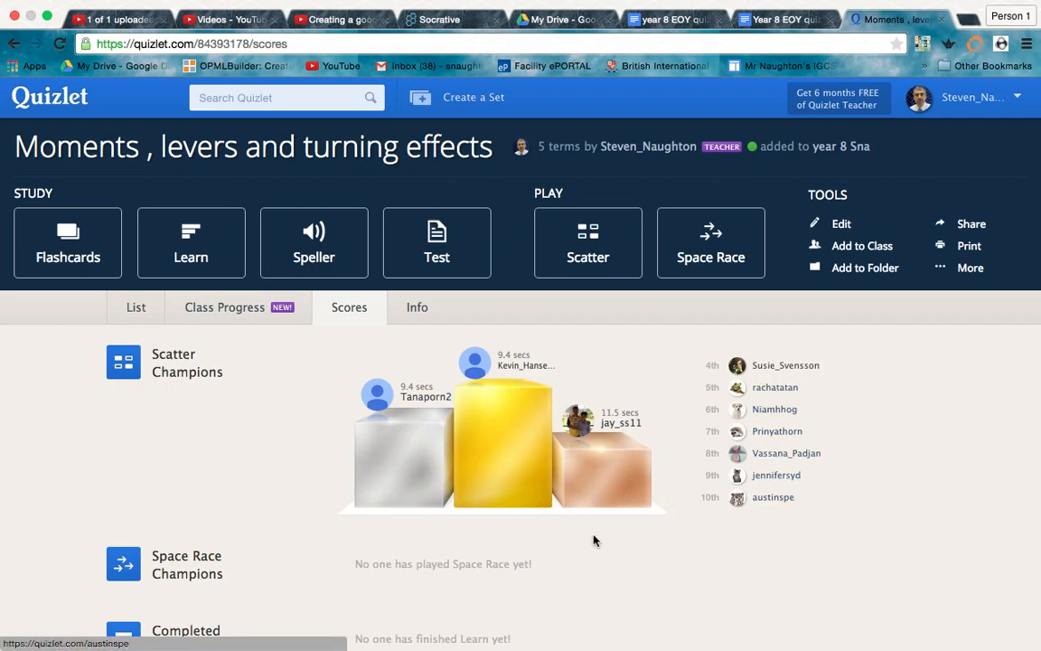
pyautogui.click(234, 319)
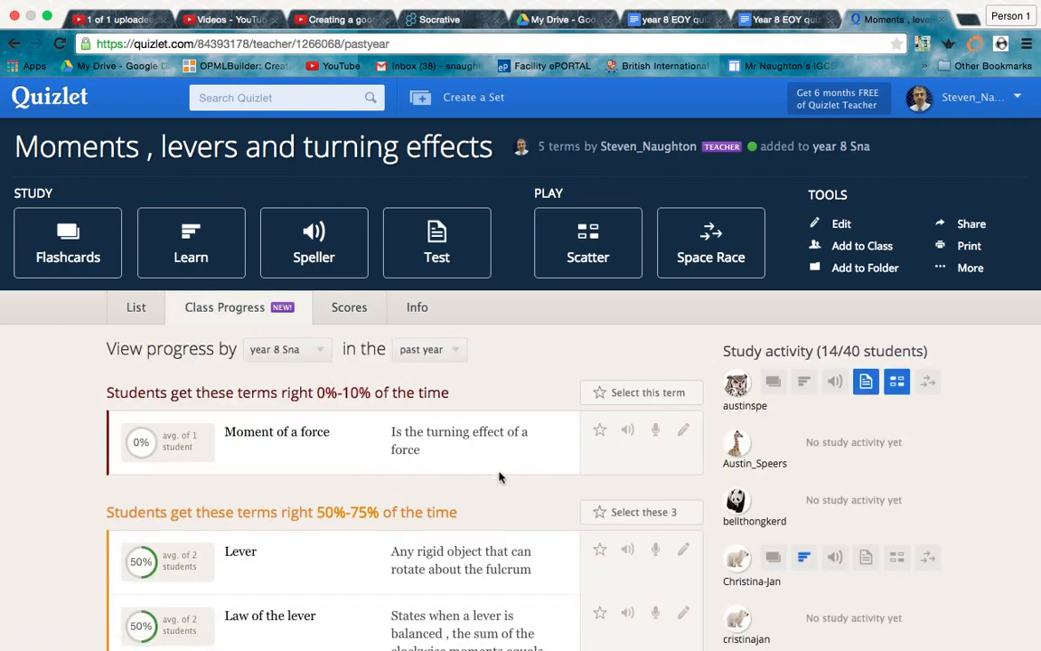
pyautogui.scroll(-4, 506, 506)
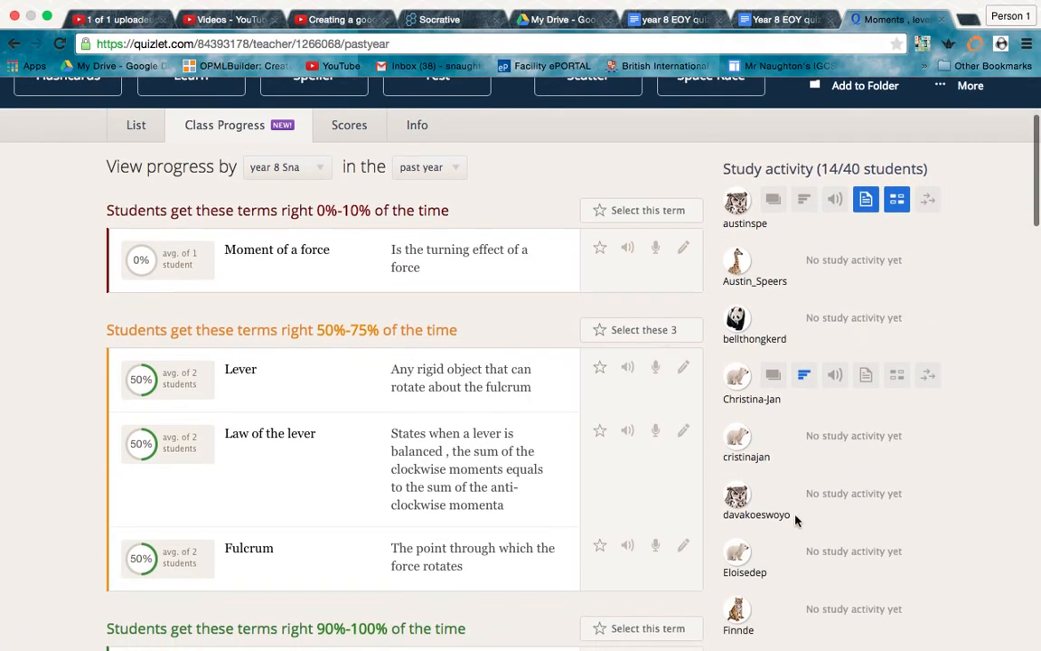
pyautogui.scroll(-3, 796, 519)
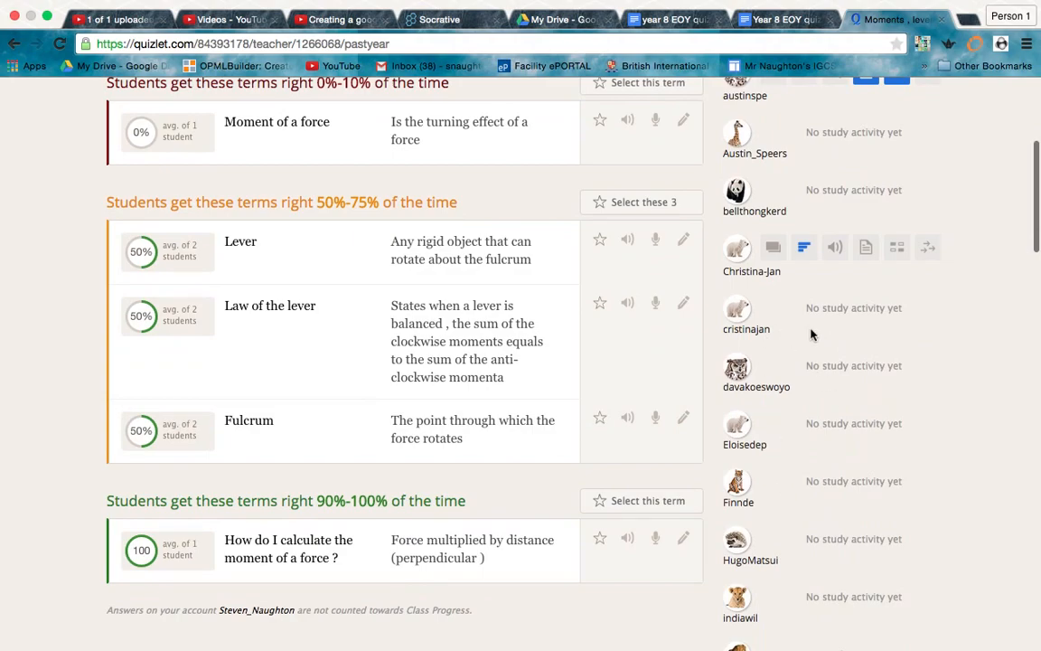
pyautogui.scroll(3, 797, 443)
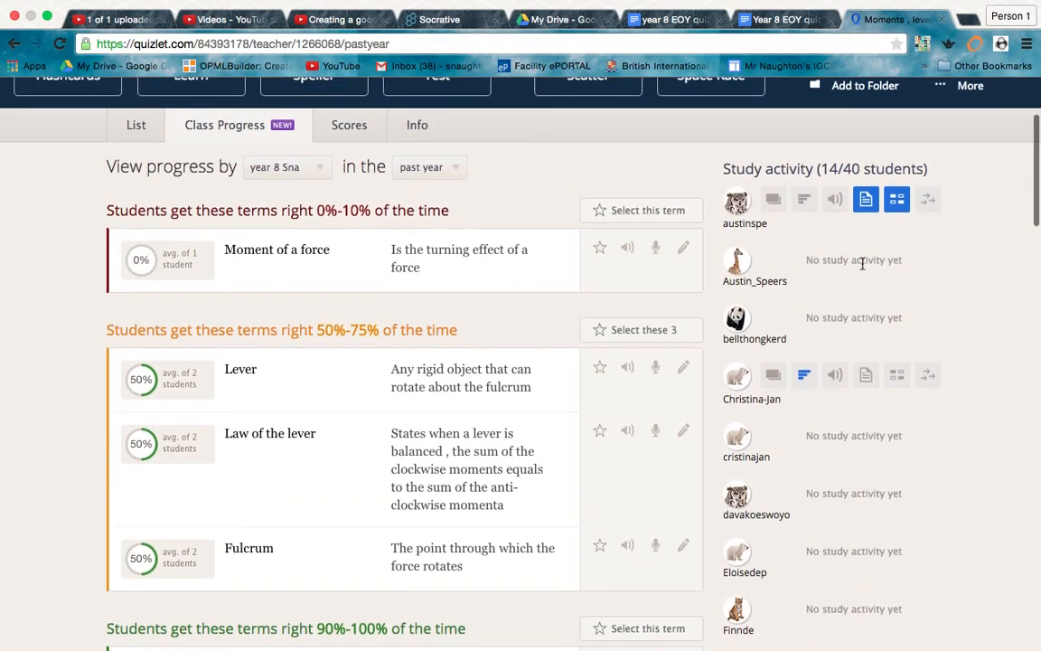
pyautogui.scroll(4, 673, 320)
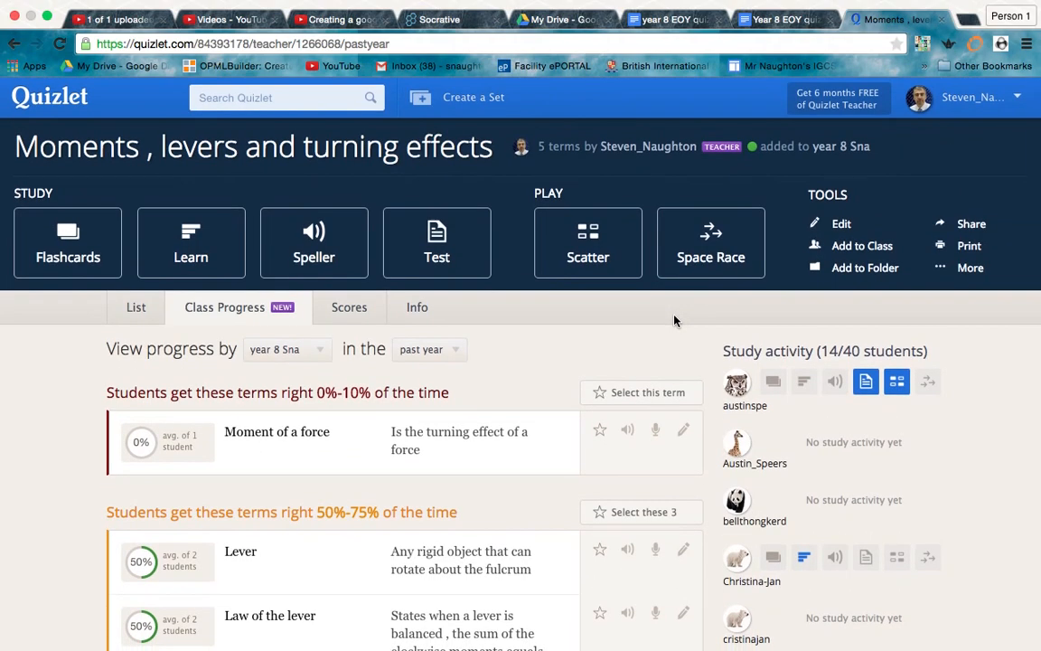